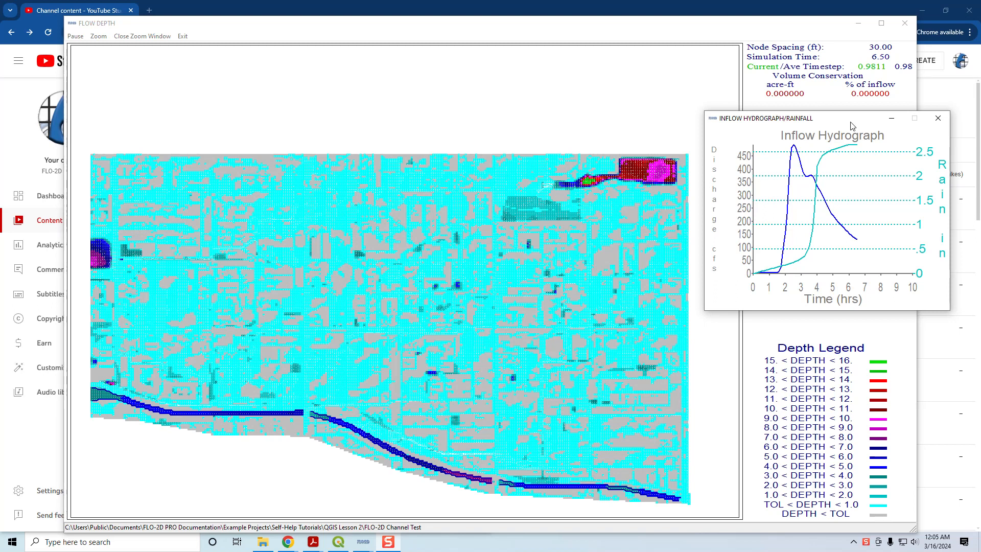
# - Close the inflow hydrograph window and, in QGIS, collapse the User Layers and Schematic Layers groups
pyautogui.click(938, 118)
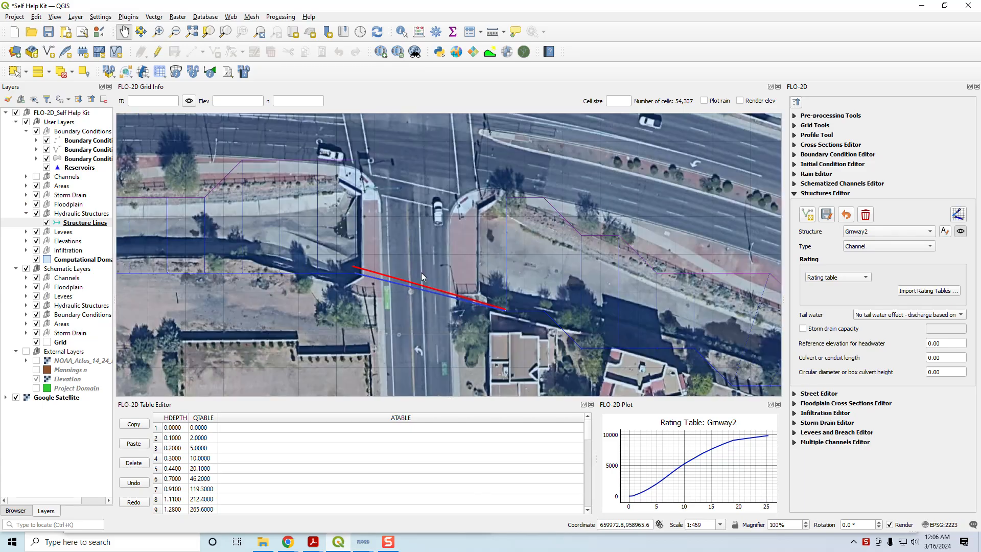
pyautogui.scroll(-4, 422, 274)
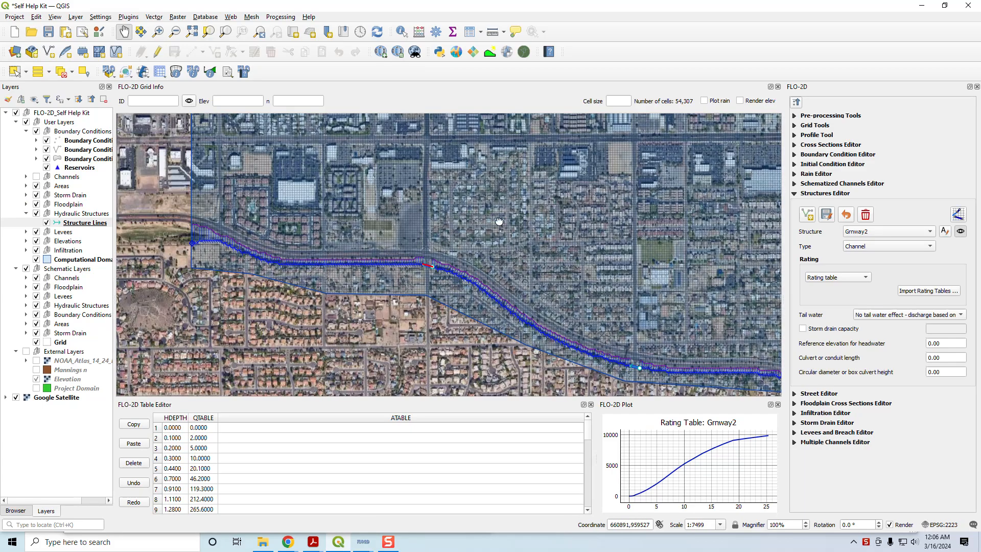
pyautogui.scroll(-2, 449, 260)
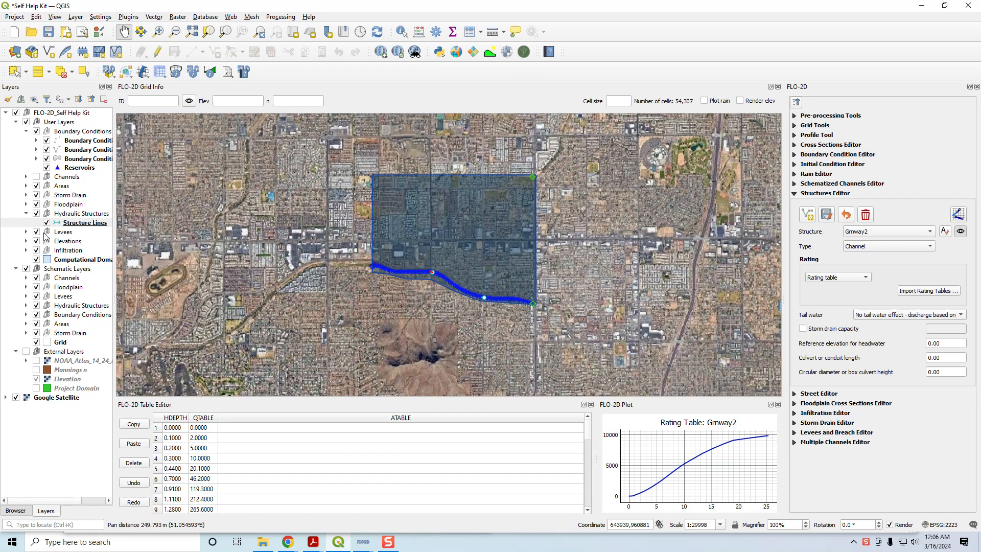
pyautogui.click(27, 214)
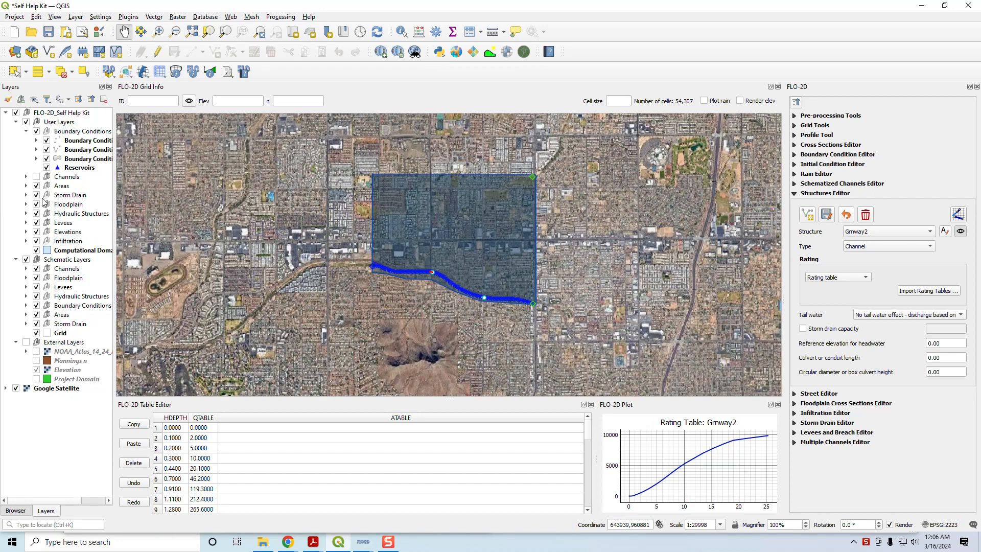
pyautogui.click(26, 132)
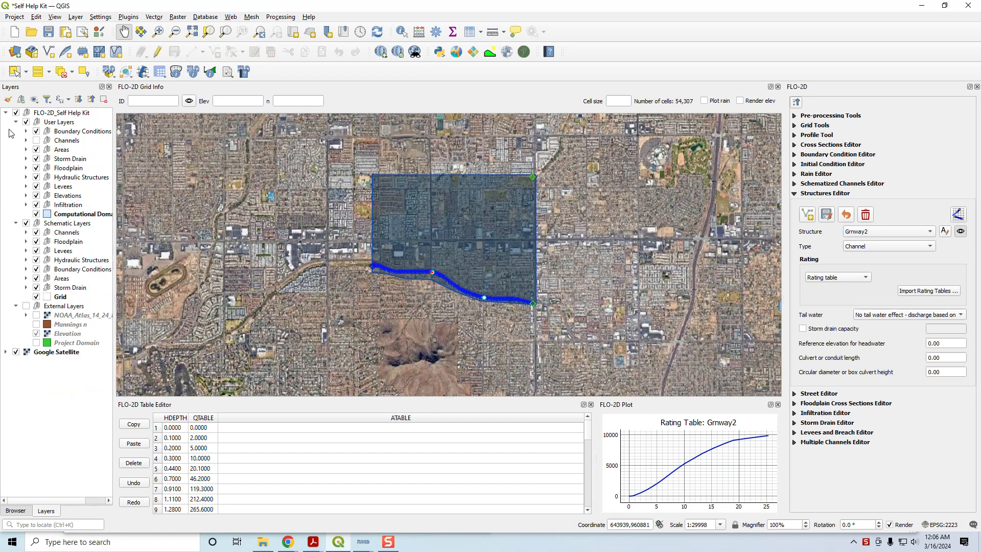
pyautogui.click(16, 122)
pyautogui.click(15, 131)
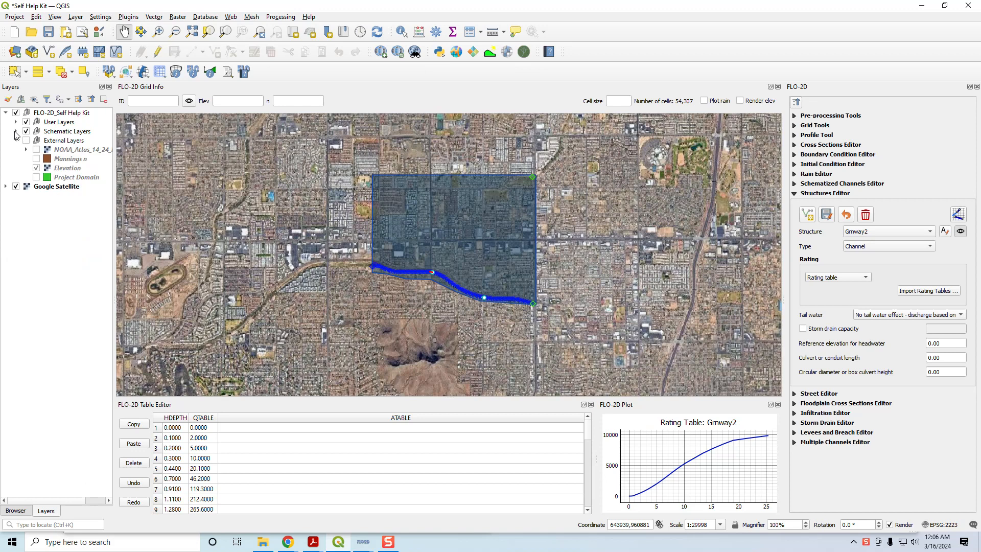
# - Add a layer group named Results above the Google Satellite layer and save the project
pyautogui.rightClick(60, 211)
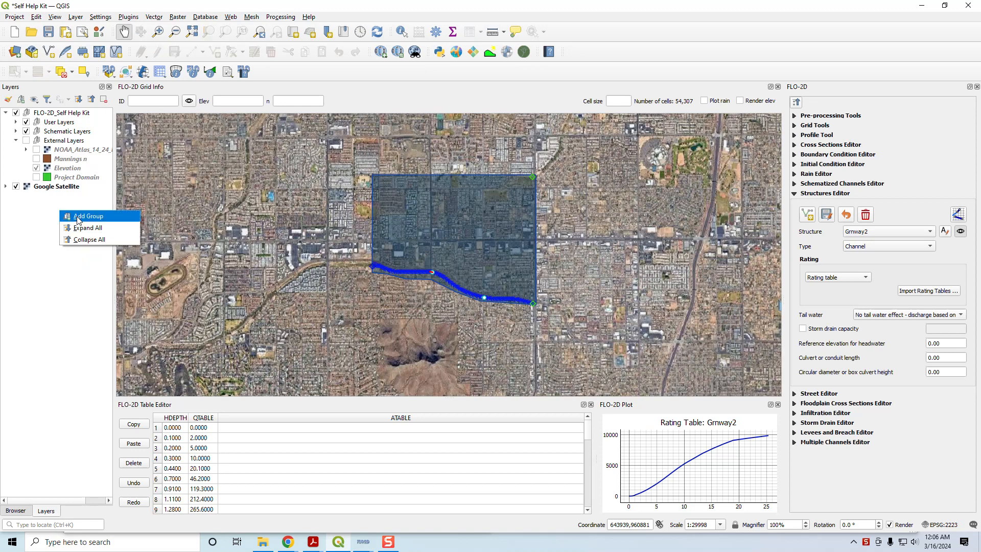
pyautogui.click(78, 217)
pyautogui.write('Resi')
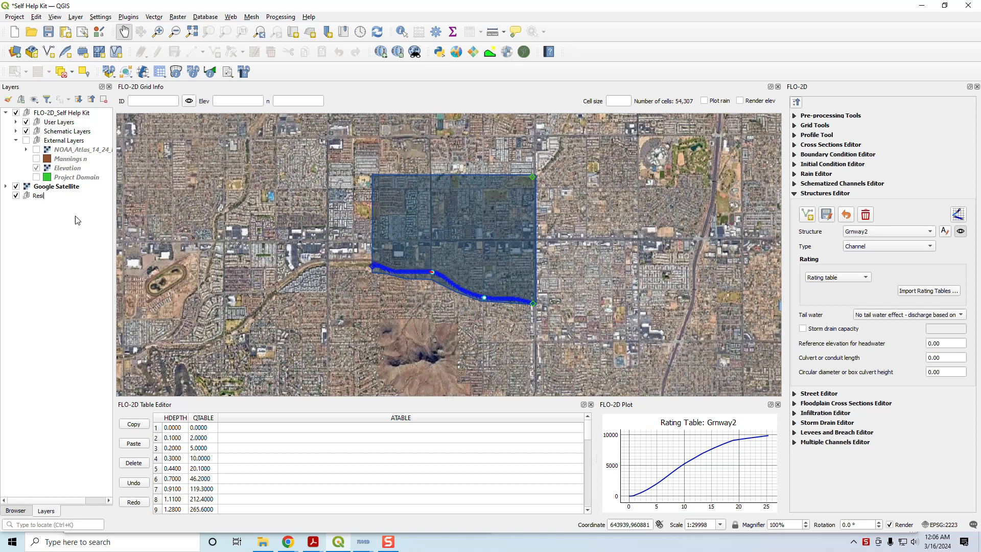
pyautogui.press('BackSpace')
pyautogui.write('ults')
pyautogui.moveTo(42, 196); pyautogui.dragTo(40, 188)
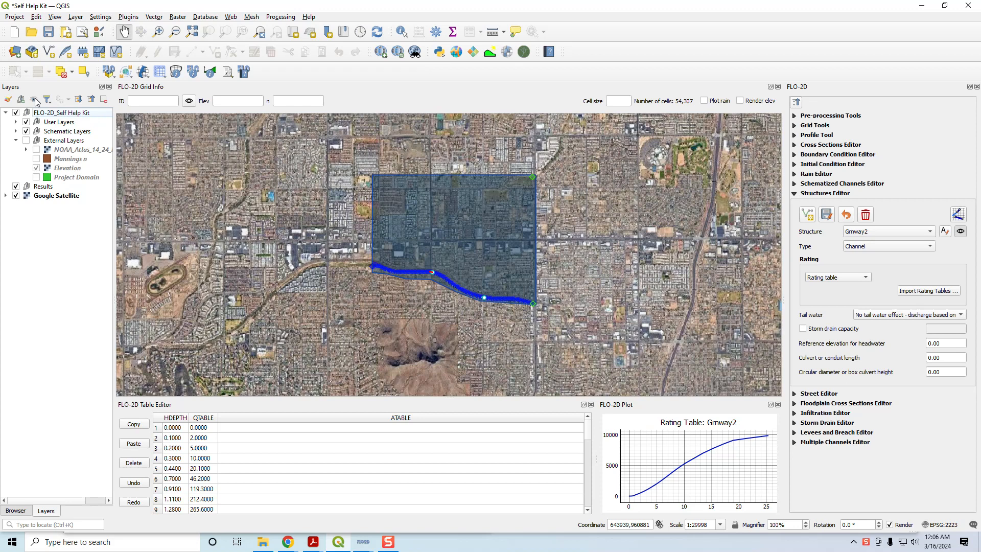
pyautogui.click(48, 32)
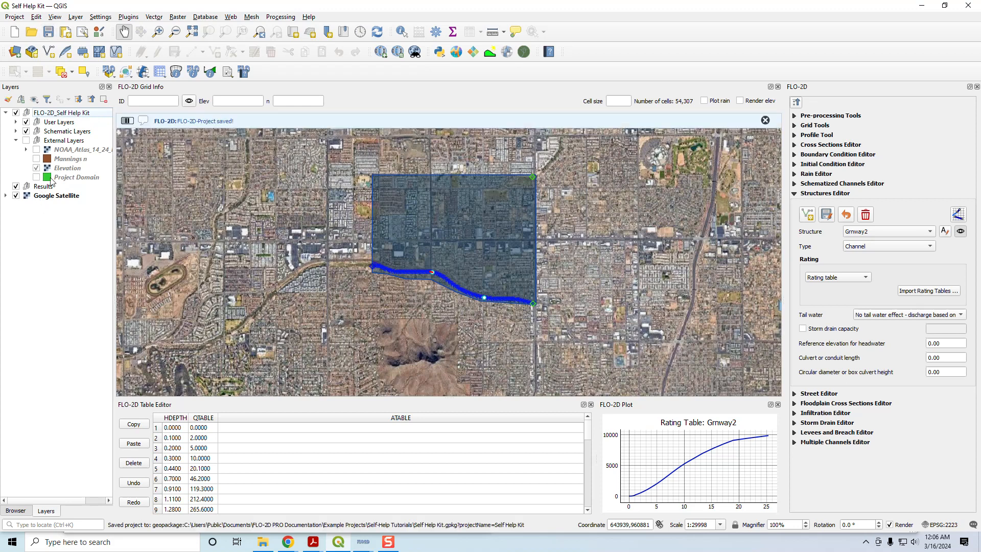
# - Collapse the External Layers group and the Structures Editor, and make Results the active group
pyautogui.click(16, 140)
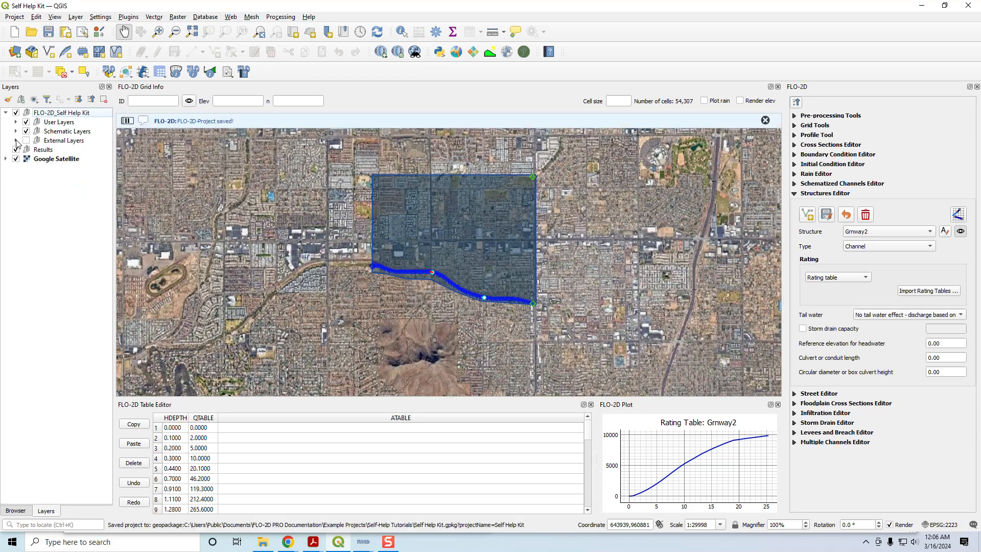
pyautogui.click(44, 150)
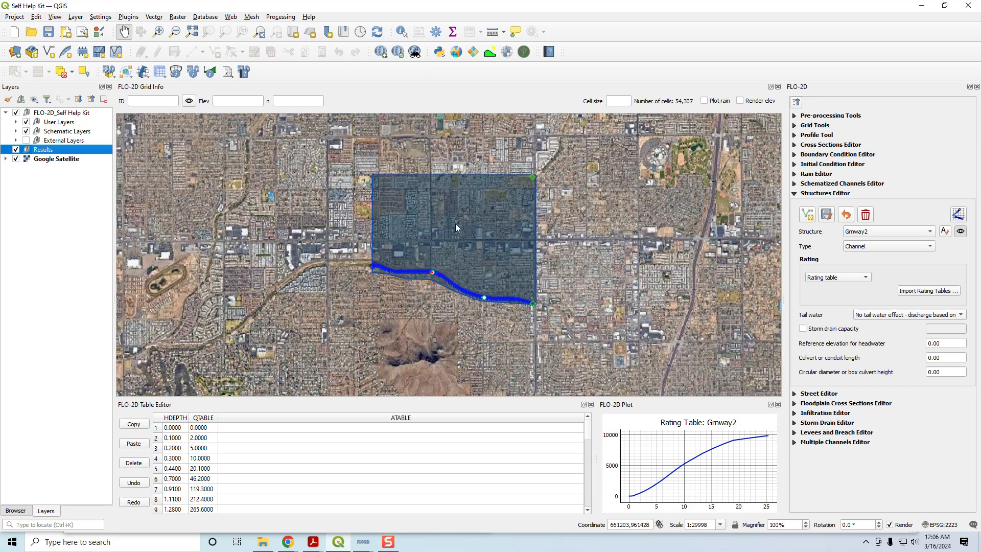
pyautogui.click(795, 194)
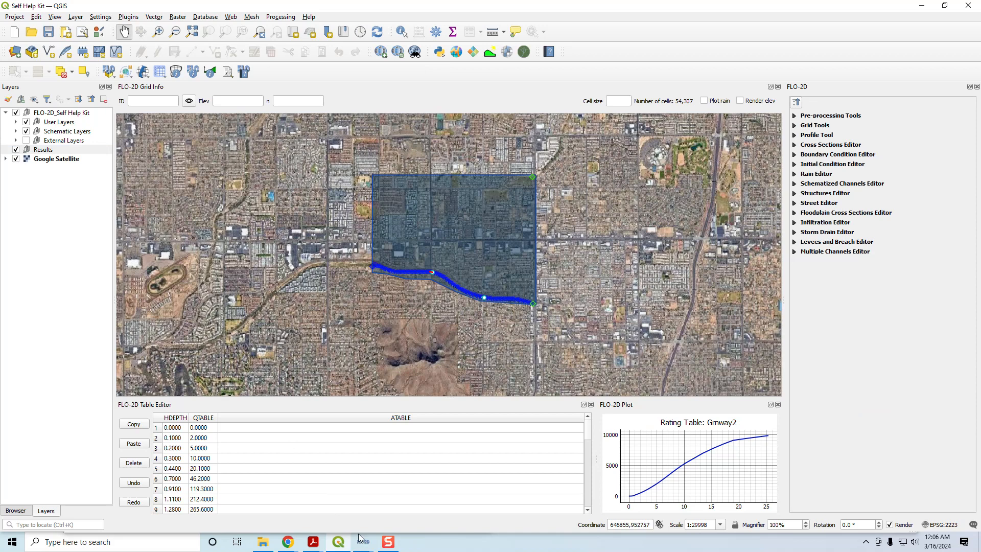
# - Switch to the finished FLO-2D simulation and close its simulation summary
pyautogui.moveTo(362, 541)
pyautogui.click(325, 497)
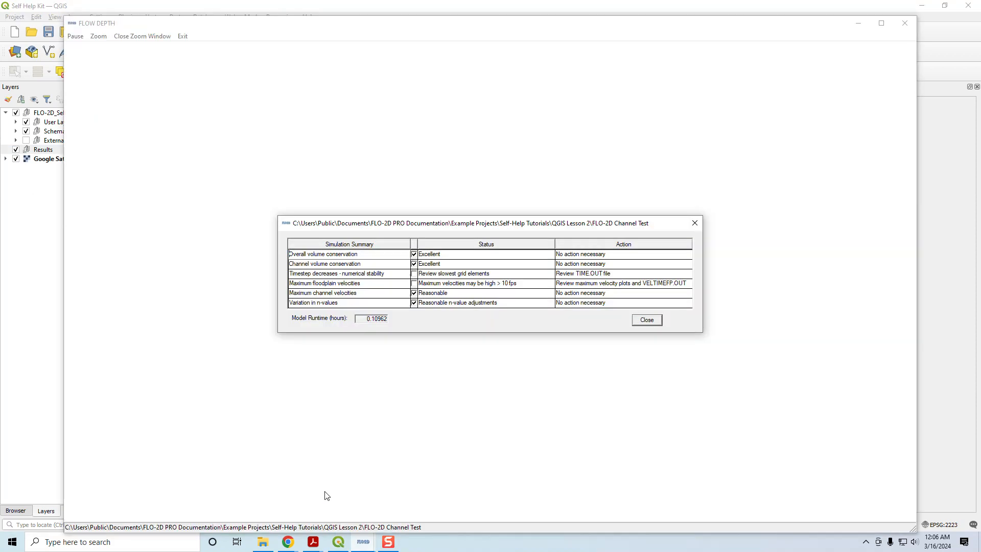
pyautogui.click(647, 320)
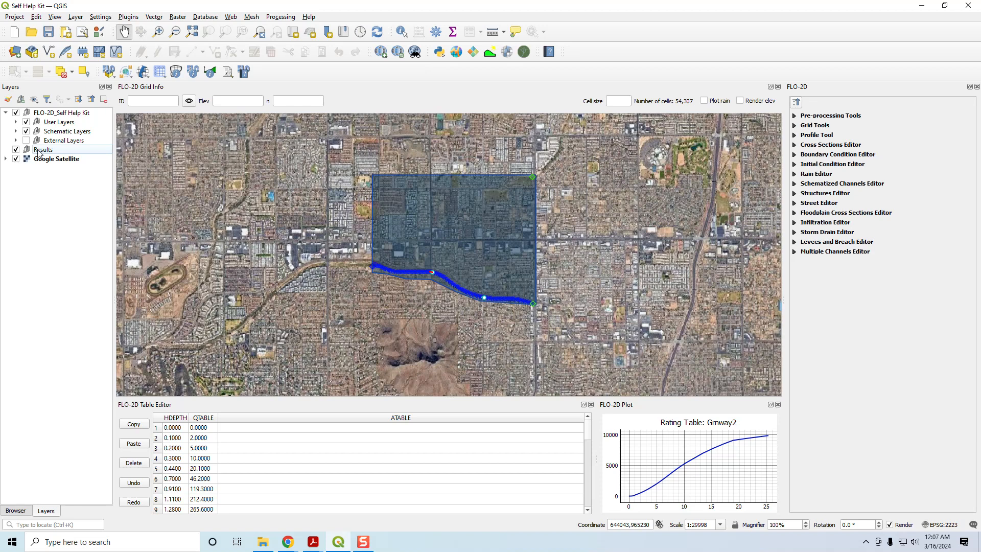
# - Open the FLO-2D Rasterizor and browse for its input file in the FLO-2D Channel Test folder of QGIS Lesson 2
pyautogui.click(508, 53)
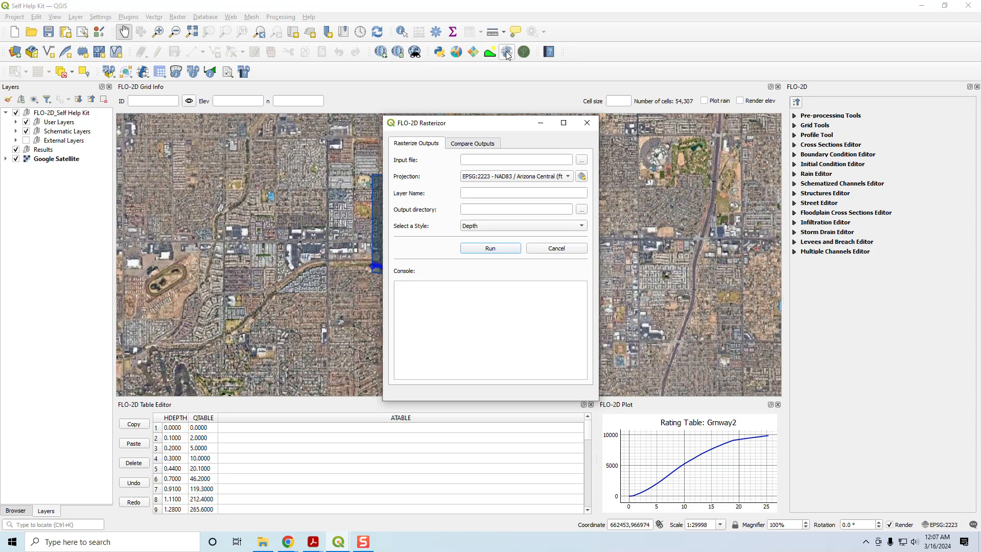
pyautogui.click(585, 162)
pyautogui.scroll(3, 489, 210)
pyautogui.click(438, 219)
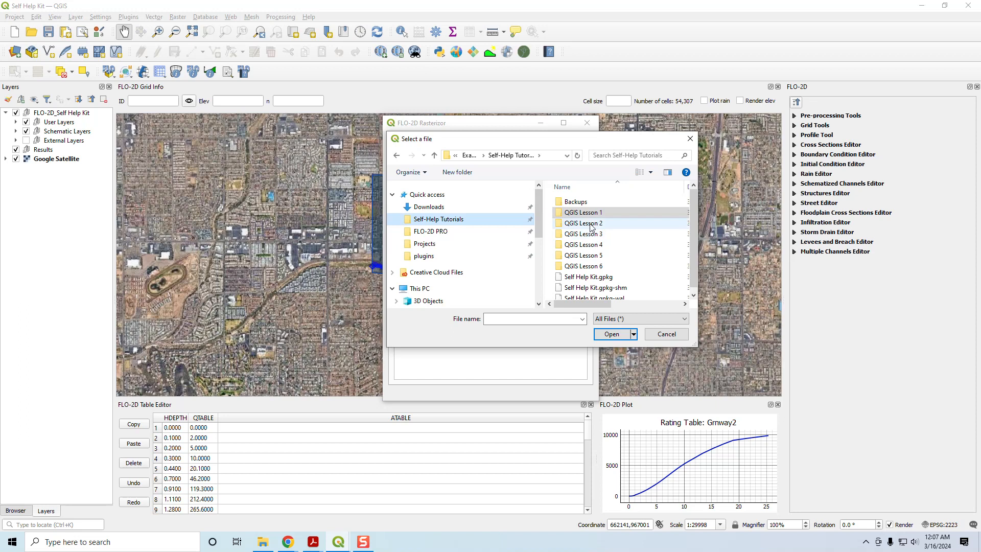
pyautogui.click(590, 225)
pyautogui.doubleClick(592, 226)
pyautogui.doubleClick(591, 202)
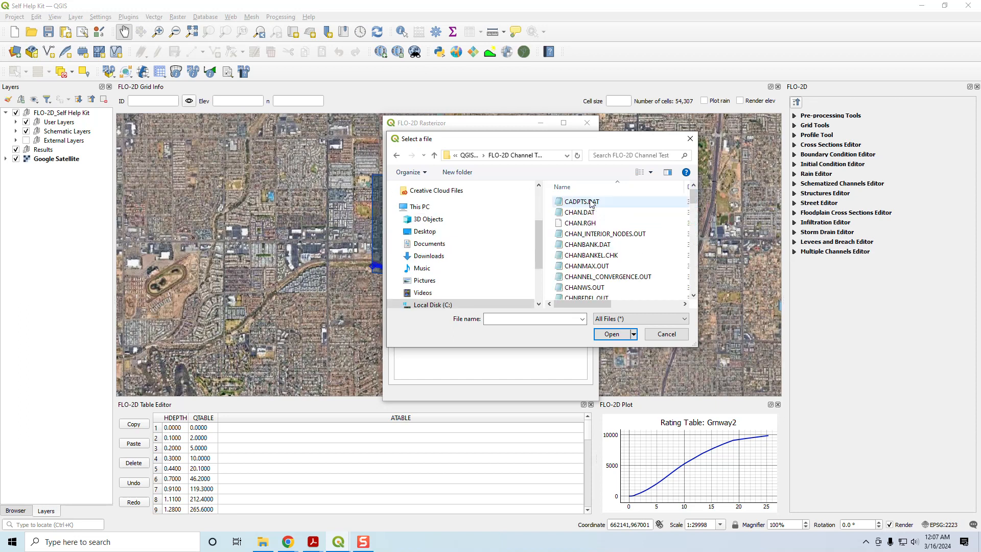
# - Choose DEPTH.OUT from the FLO-2D Channel Test folder as the Rasterizor's input file
pyautogui.moveTo(692, 195); pyautogui.dragTo(693, 196)
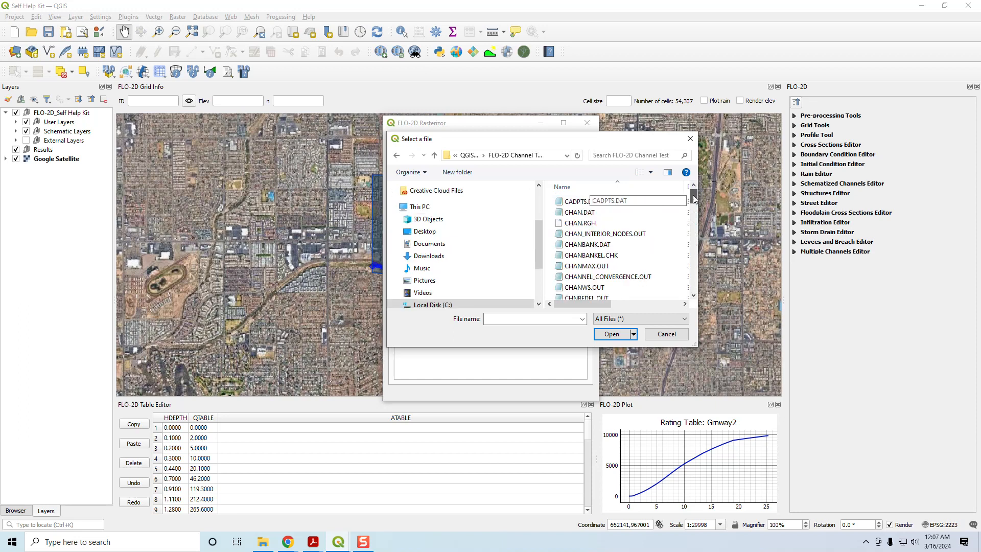
pyautogui.click(649, 317)
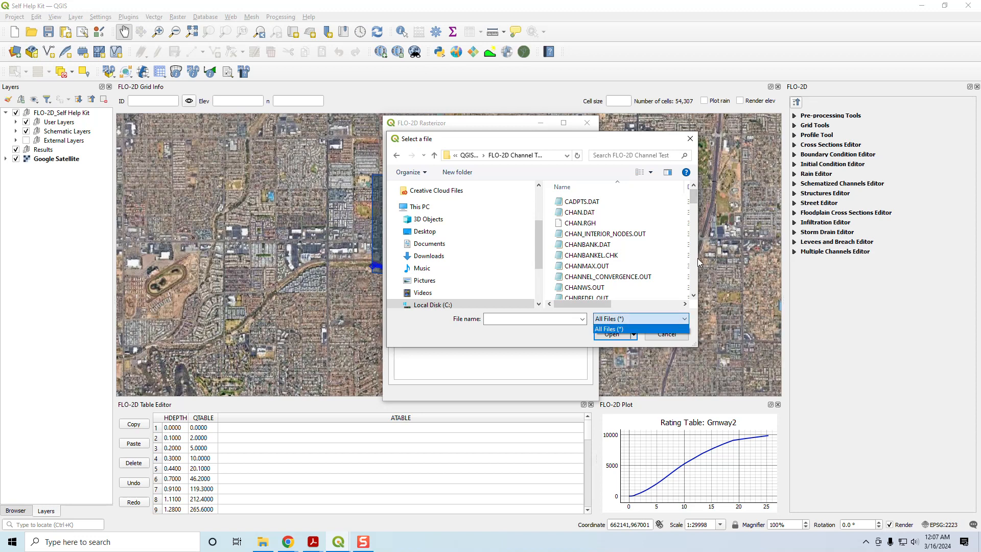
pyautogui.click(704, 195)
pyautogui.moveTo(697, 202); pyautogui.dragTo(739, 202)
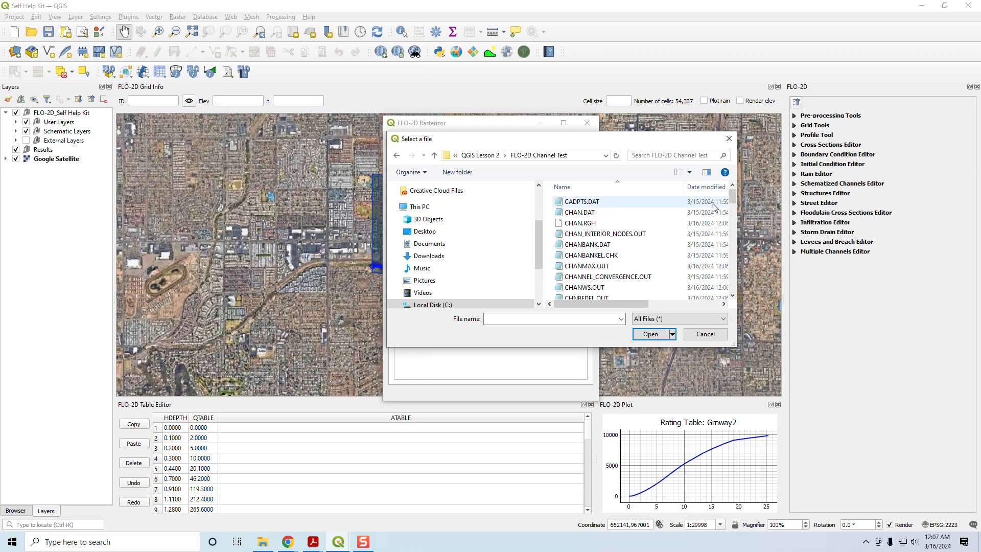
pyautogui.moveTo(731, 196); pyautogui.dragTo(734, 212)
pyautogui.click(580, 219)
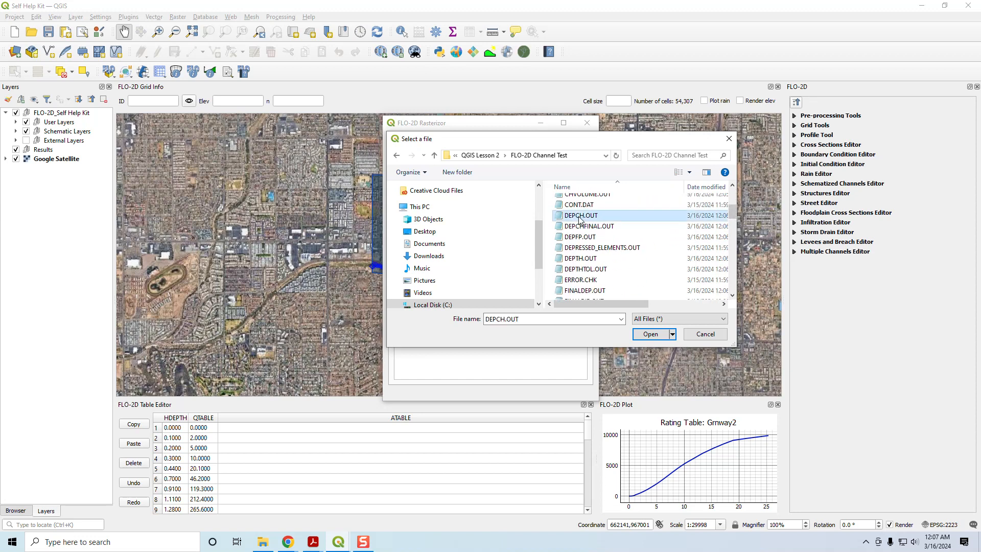
pyautogui.click(263, 542)
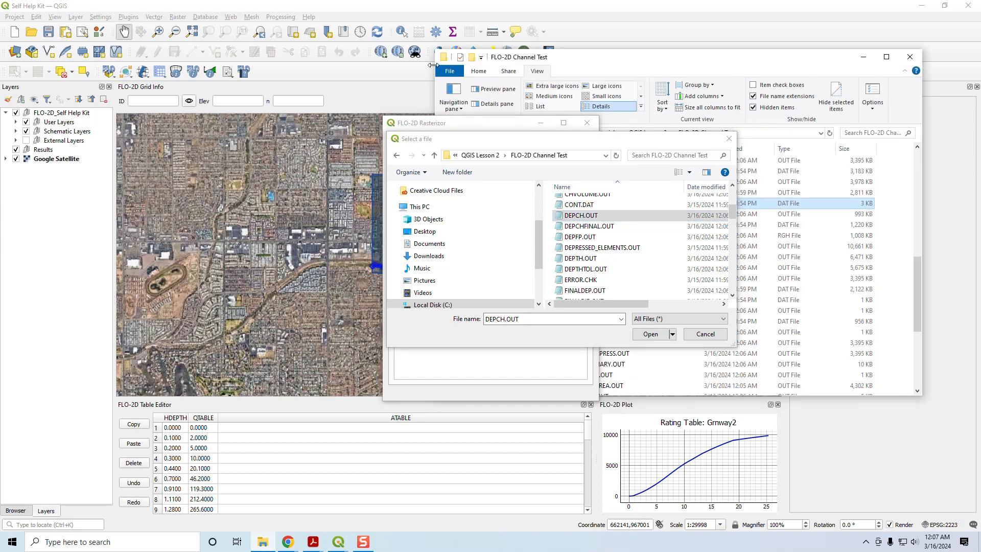
pyautogui.click(575, 238)
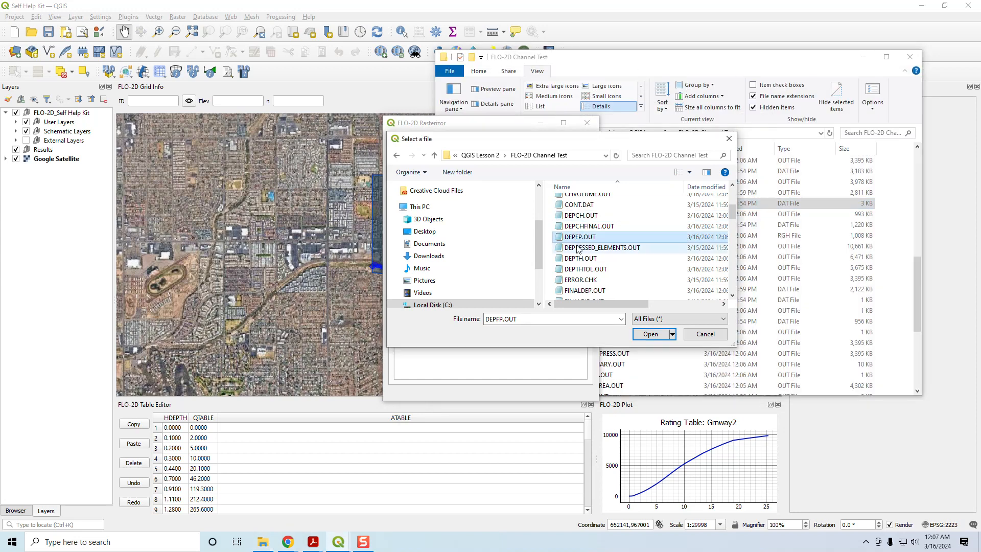
pyautogui.click(581, 258)
pyautogui.click(651, 334)
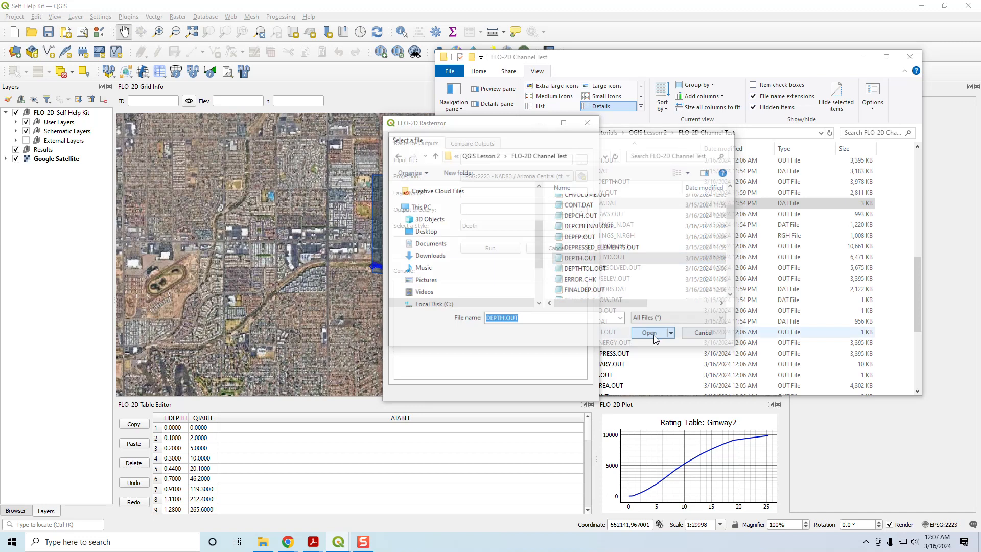
# - Rasterize the depth output as a layer named Max Depth, saving it to a new Maps folder in FLO-2D Channel Test
pyautogui.click(480, 194)
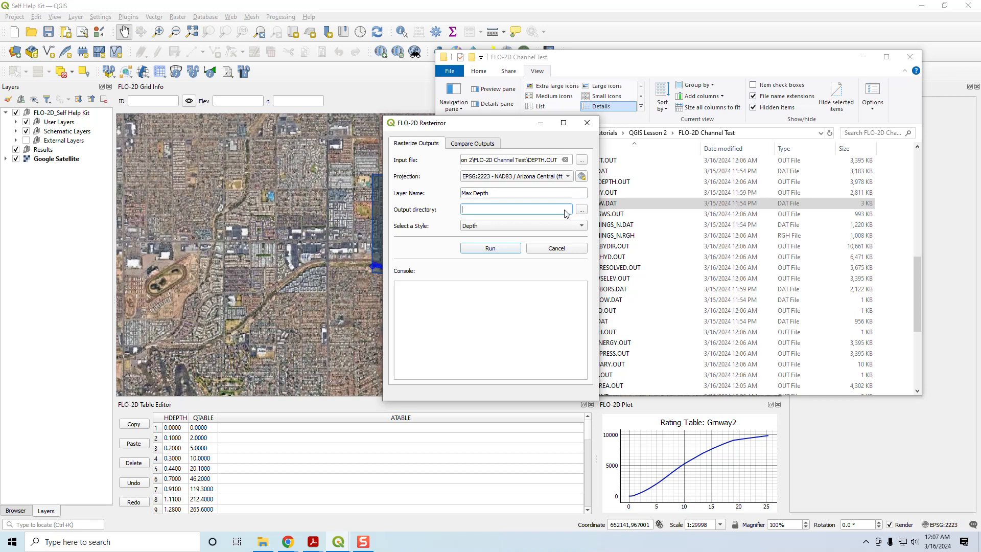
pyautogui.click(581, 209)
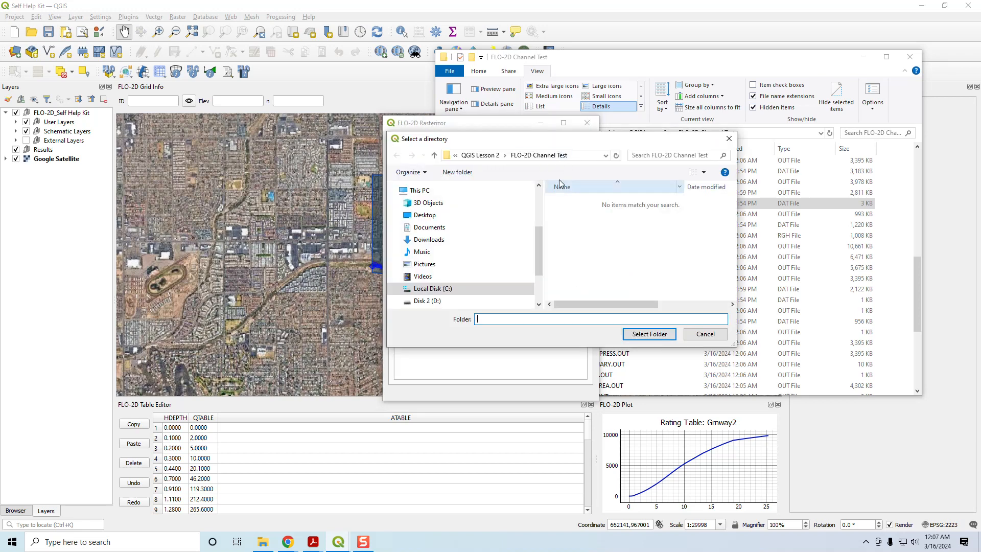
pyautogui.click(460, 173)
pyautogui.write('Maps')
pyautogui.press('Return')
pyautogui.click(646, 334)
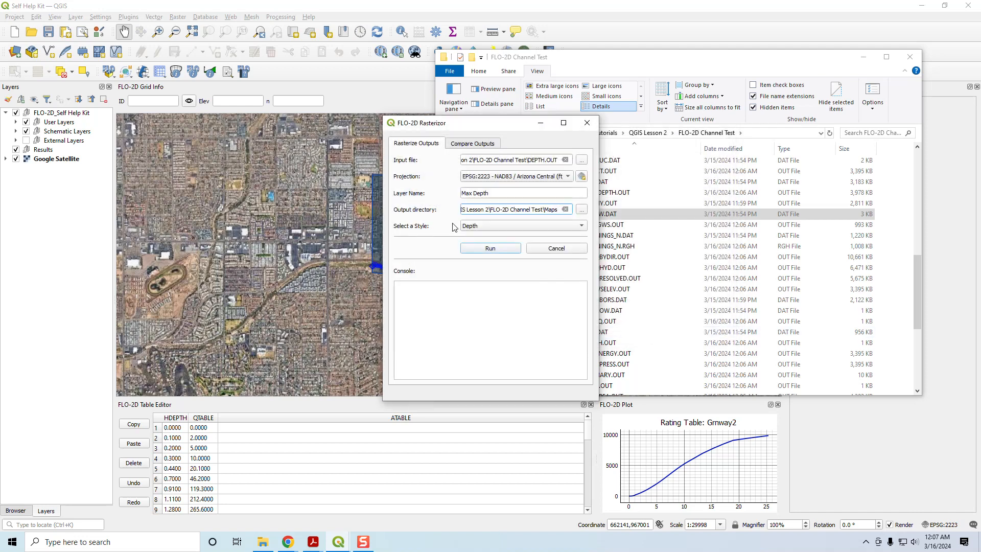
pyautogui.click(481, 249)
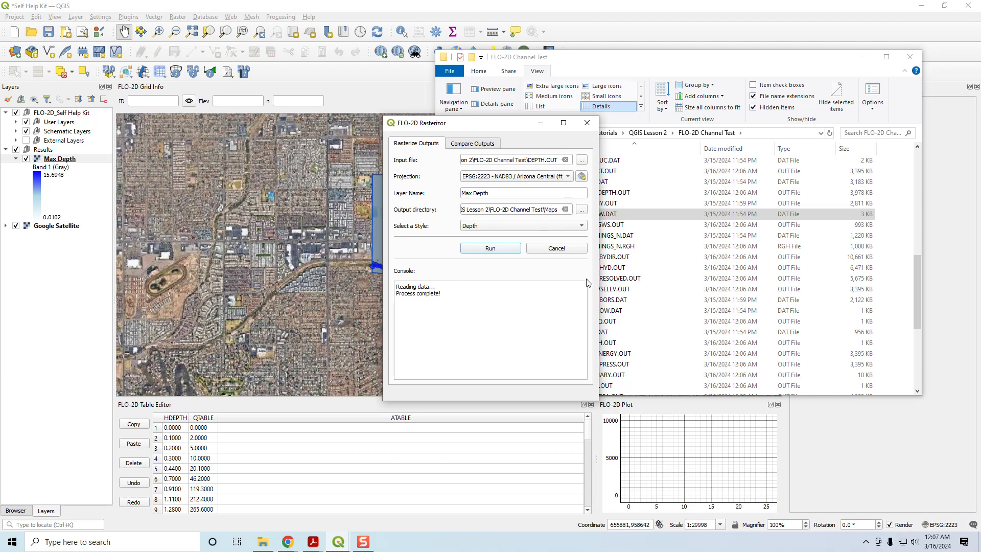
# - Open DEPTH.OUT from the FLO-2D Channel Test folder in Notepad and examine its columns of grid depth data
pyautogui.moveTo(518, 123); pyautogui.dragTo(382, 123)
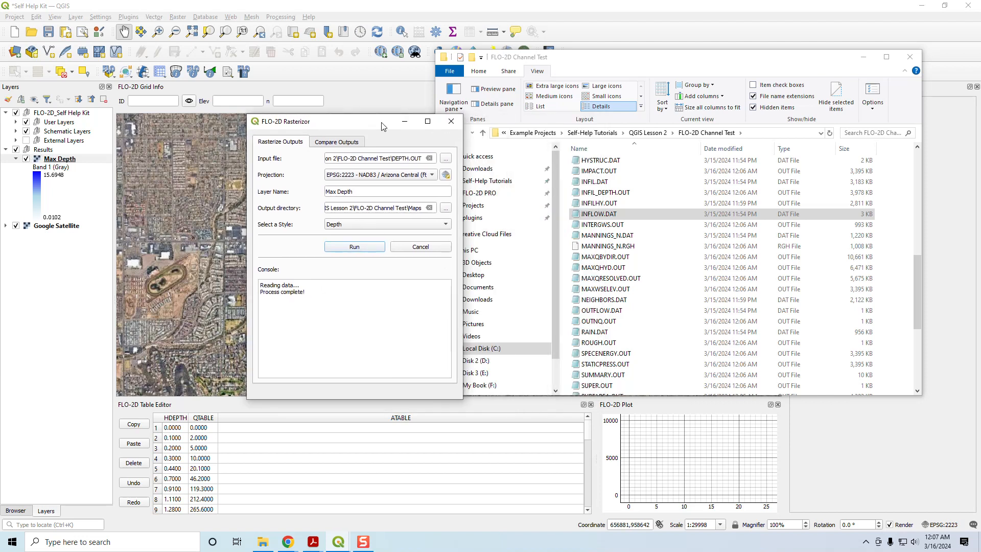
pyautogui.click(605, 235)
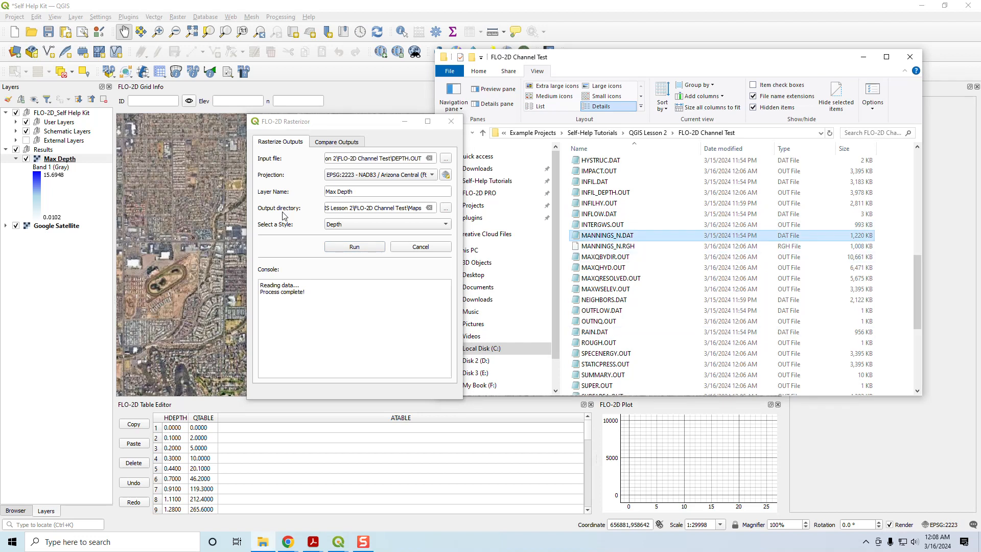
pyautogui.scroll(-3, 613, 314)
pyautogui.click(604, 261)
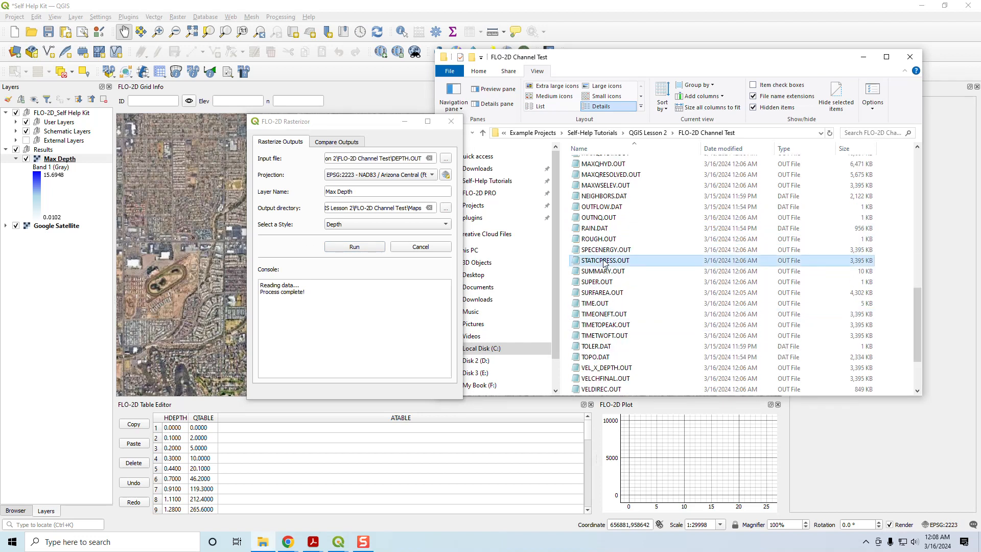
pyautogui.press('d')
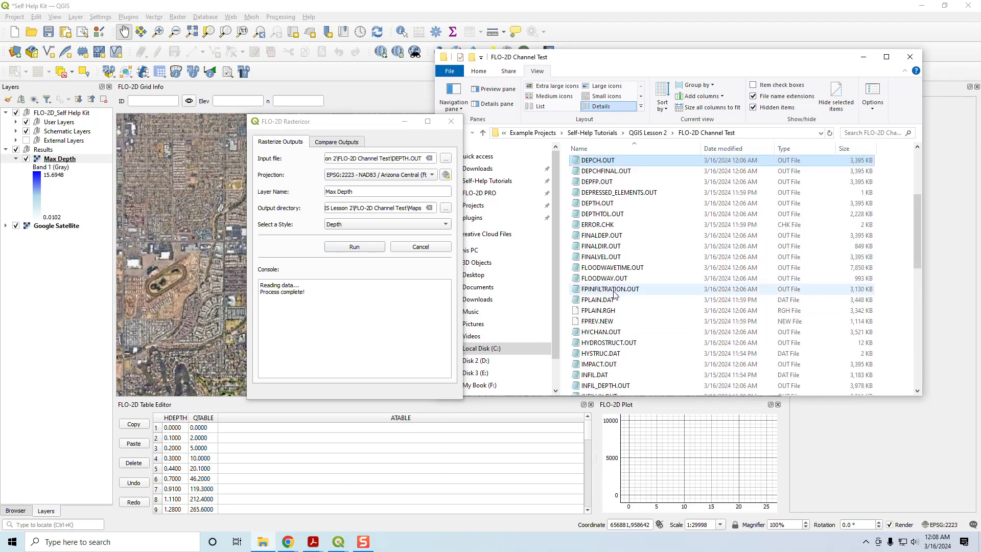
pyautogui.click(600, 204)
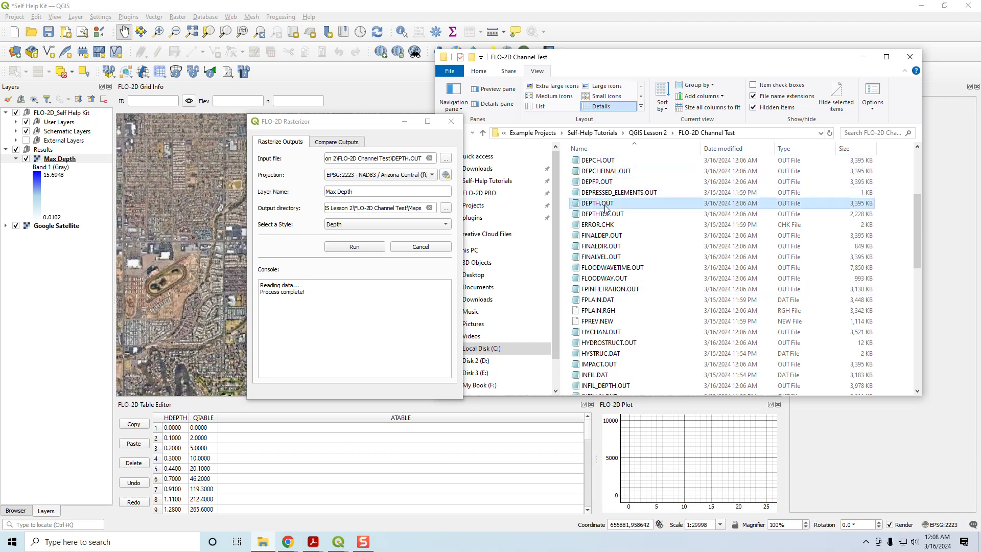
pyautogui.doubleClick(605, 204)
pyautogui.moveTo(305, 88); pyautogui.dragTo(556, 107)
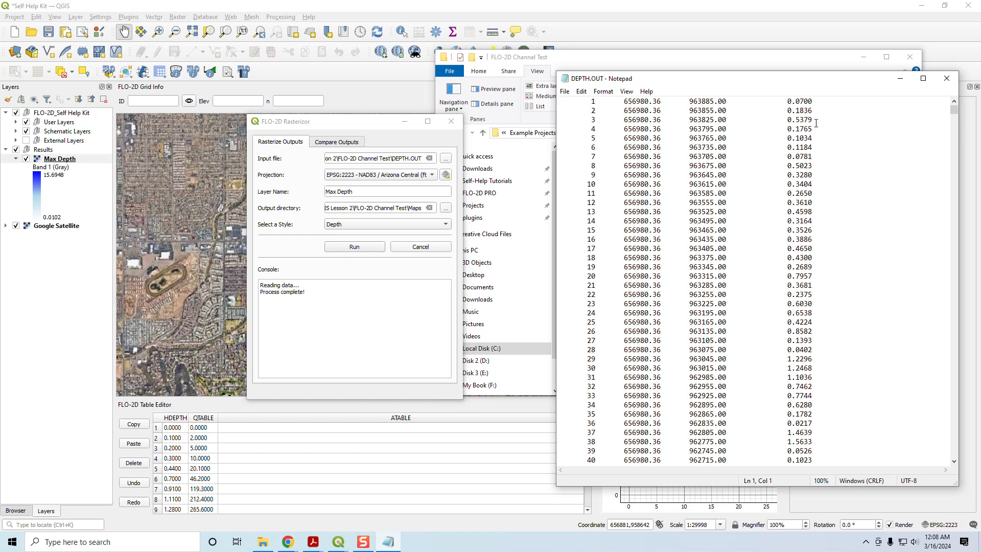
# - Close the depth text file and choose FINALDEP.OUT from the FLO-2D Channel Test folder as the Rasterizor's input file
pyautogui.click(947, 78)
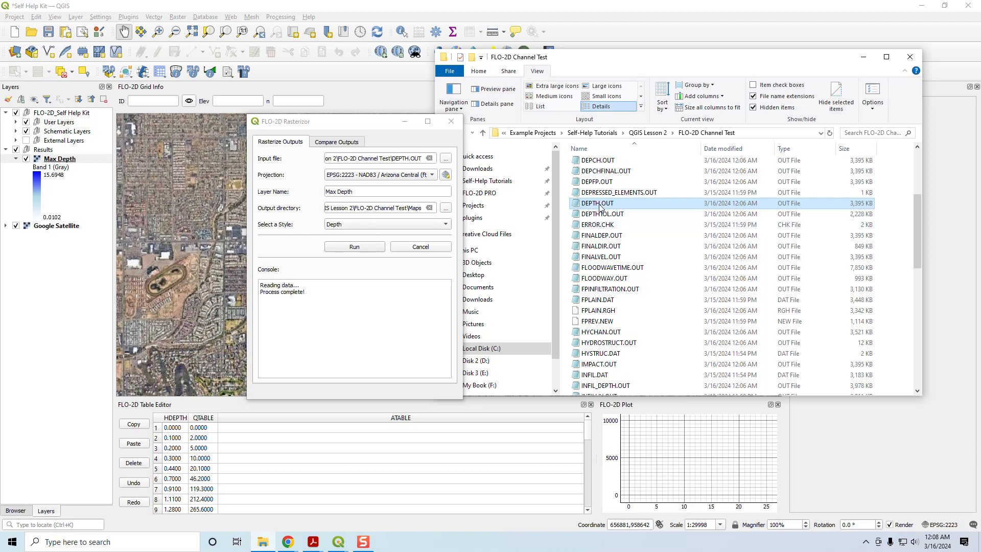
pyautogui.click(601, 236)
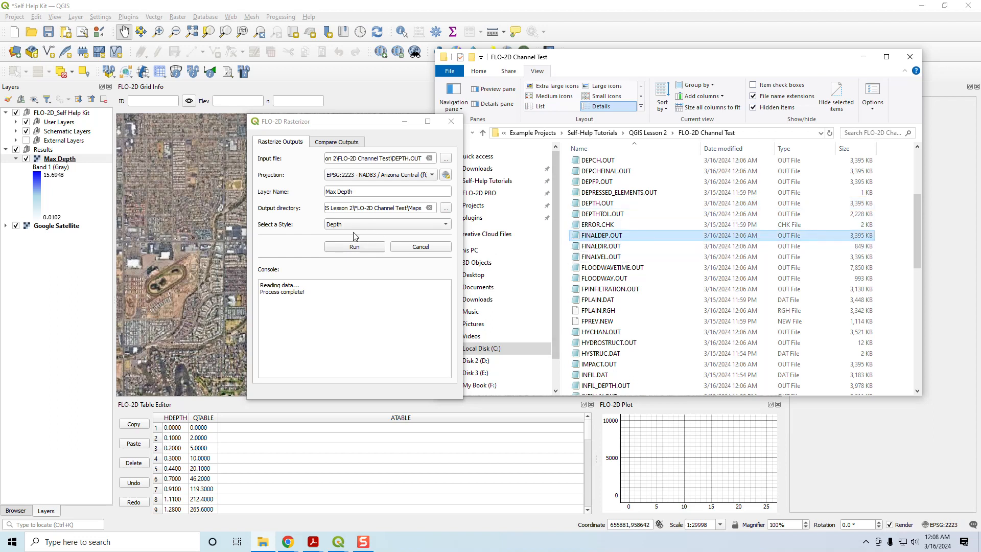
pyautogui.click(446, 158)
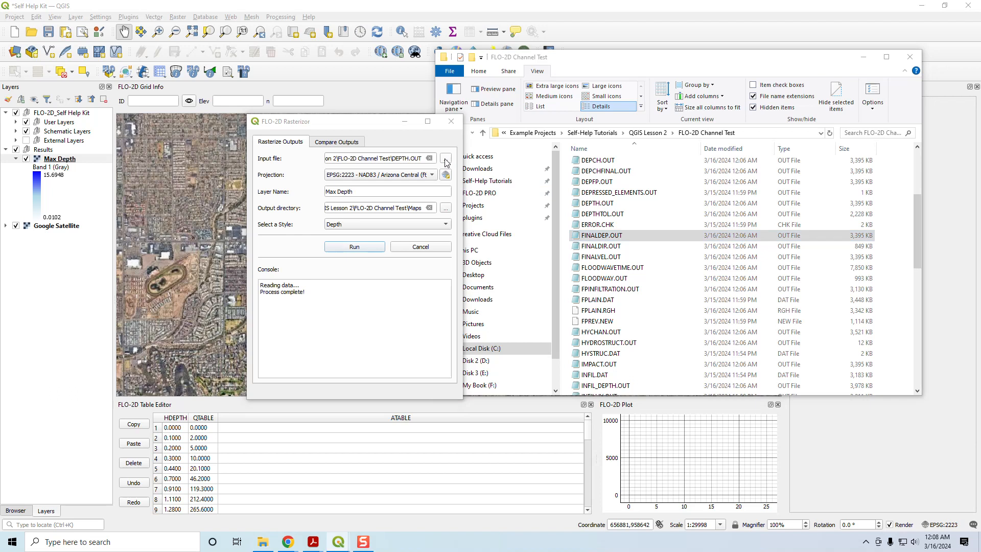
pyautogui.click(449, 254)
pyautogui.scroll(-5, 449, 257)
pyautogui.click(446, 198)
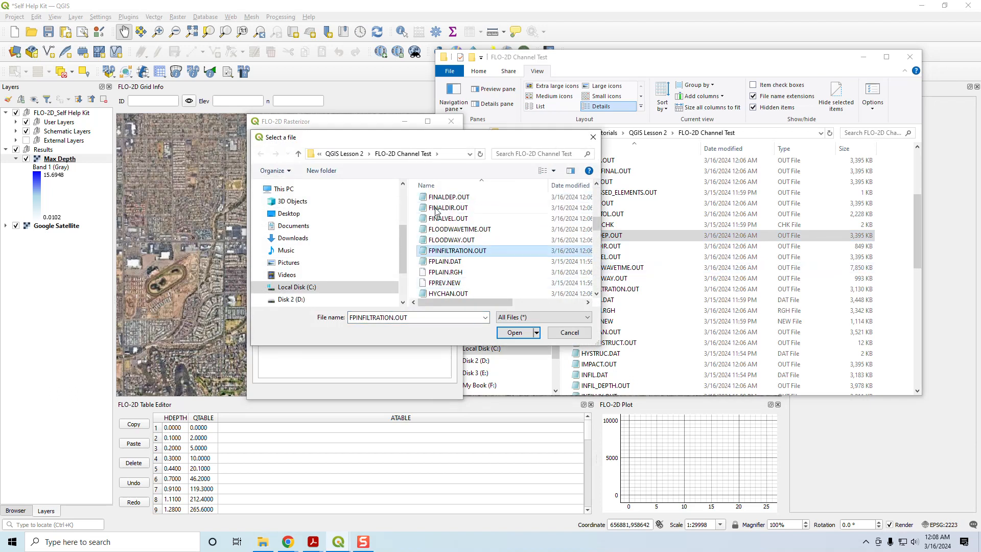
pyautogui.click(509, 335)
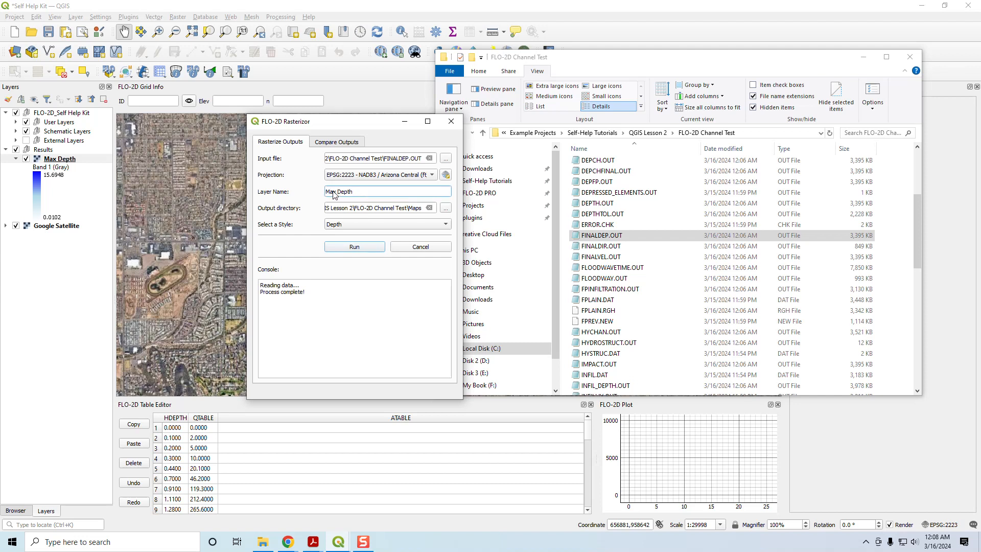
# - Name the output layer Final Depth and rasterize it into the Maps folder with the Depth style
pyautogui.moveTo(335, 192); pyautogui.dragTo(326, 193)
pyautogui.press('Delete')
pyautogui.press('Delete')
pyautogui.press('Delete')
pyautogui.press('Delete')
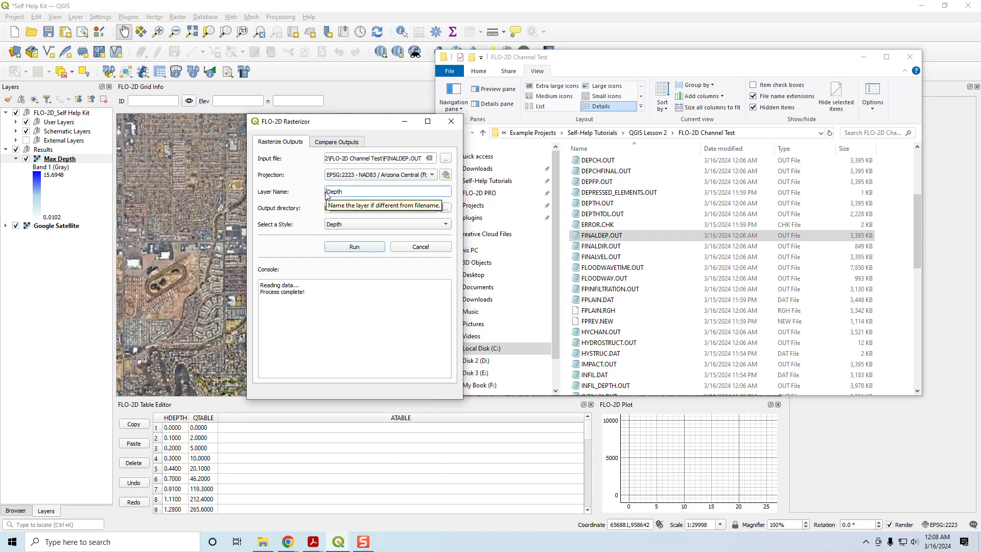
pyautogui.write('Final')
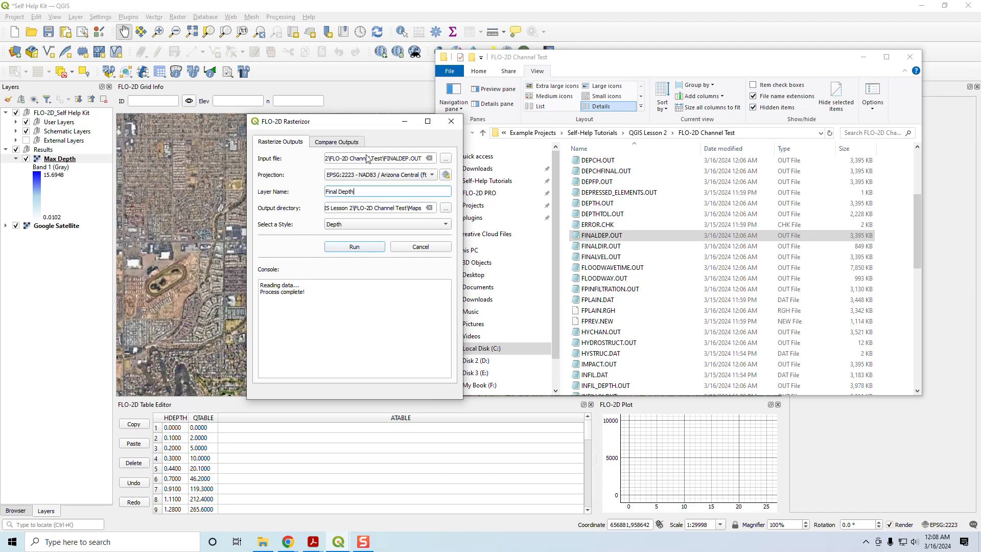
pyautogui.click(354, 248)
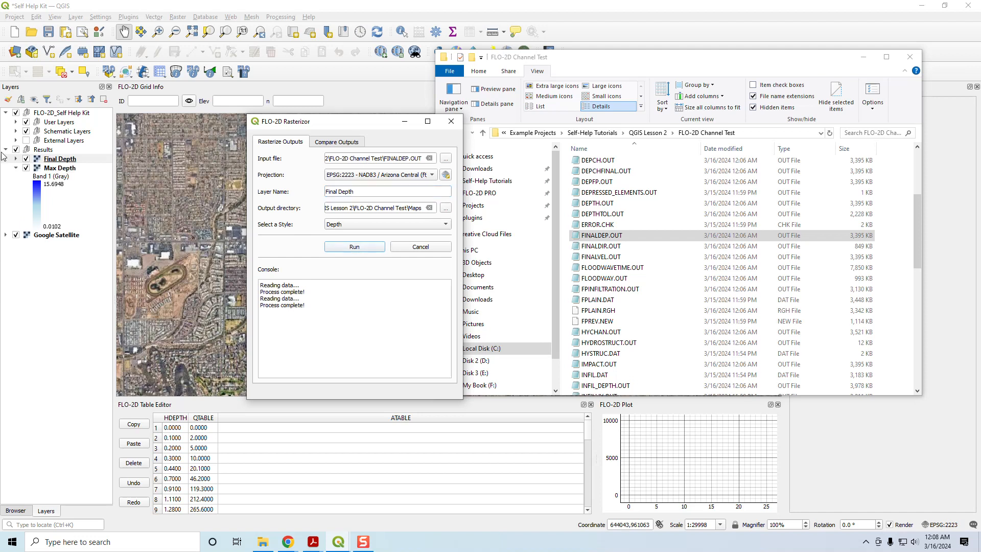
# - Locate MAXWSELEV.OUT in the FLO-2D Channel Test folder and choose it as the Rasterizor's input file
pyautogui.click(593, 266)
pyautogui.scroll(-3, 629, 314)
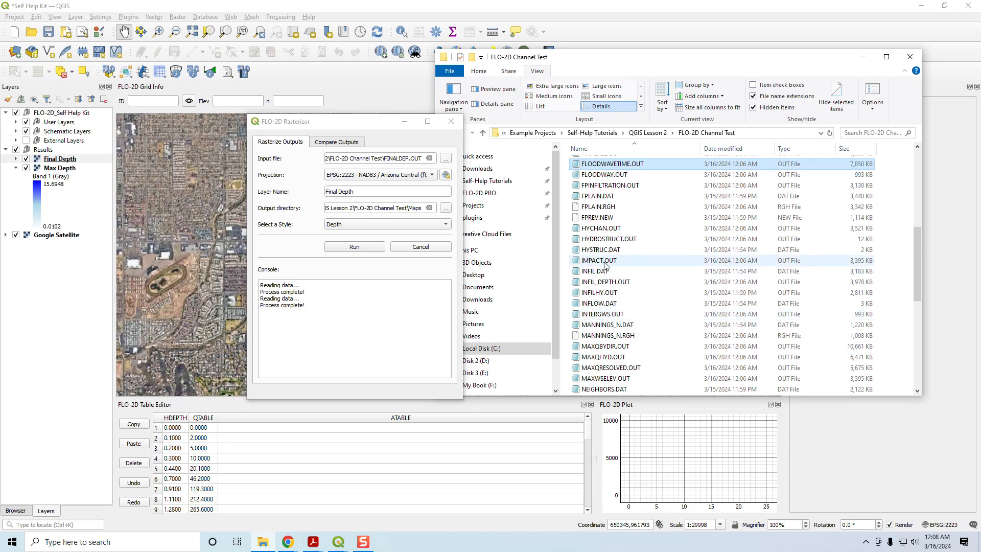
pyautogui.click(608, 380)
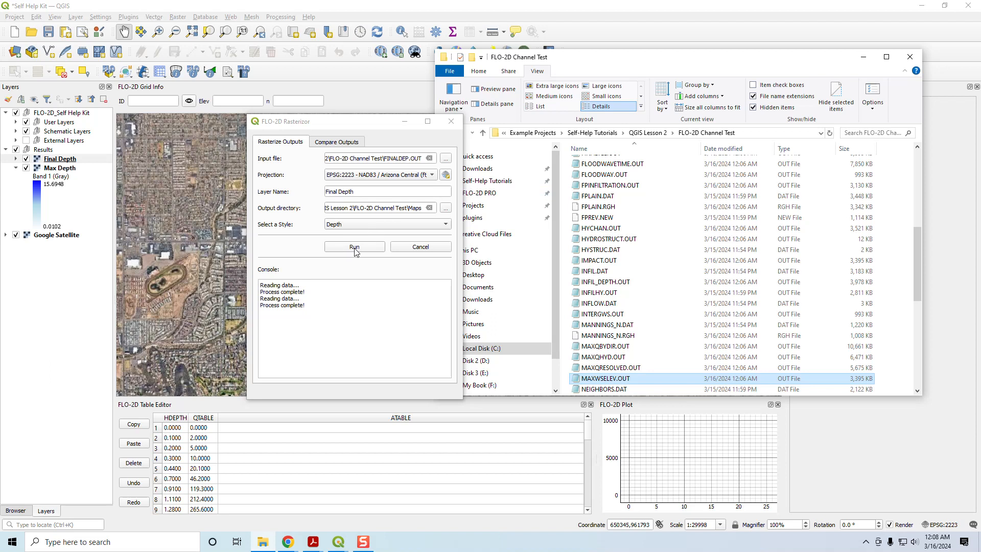
pyautogui.click(446, 158)
pyautogui.click(449, 234)
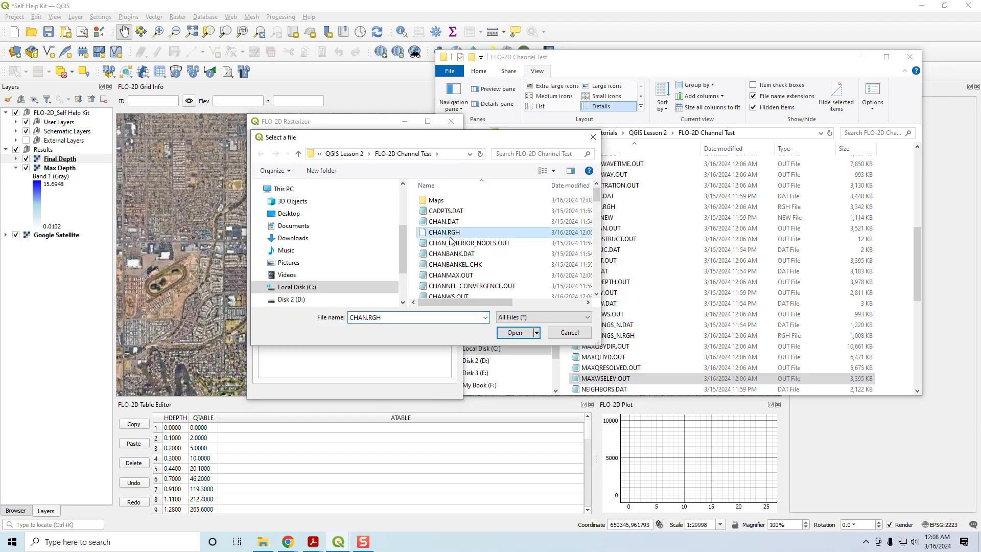
pyautogui.press('m')
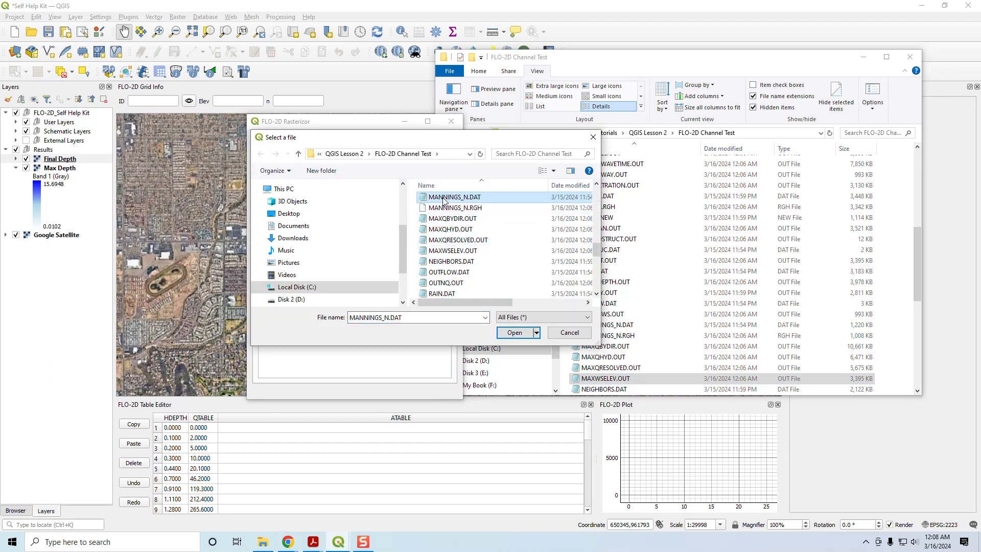
pyautogui.click(445, 251)
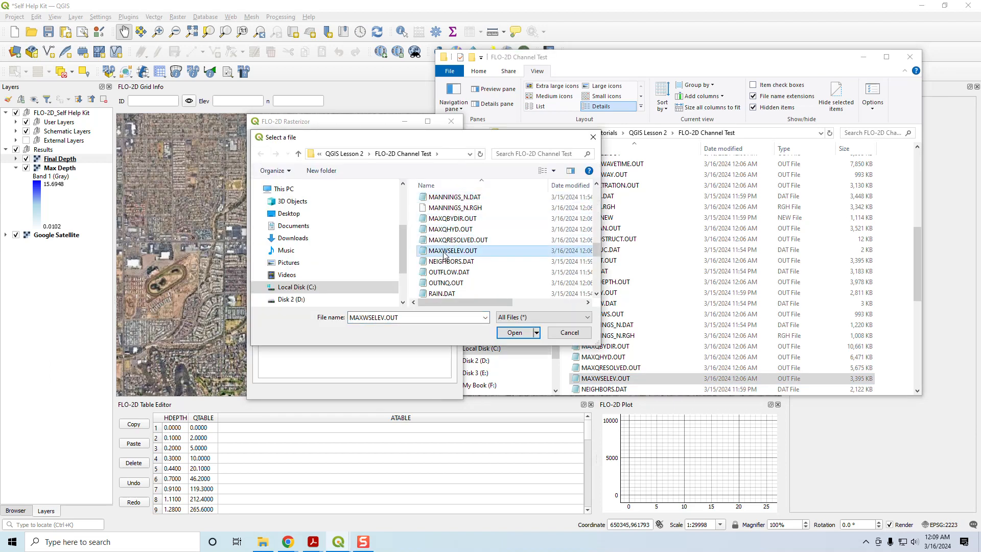
pyautogui.click(515, 333)
# - Rasterize the water surface output as a layer named Max WS Elev using the Elevation style
pyautogui.moveTo(356, 192); pyautogui.dragTo(333, 193)
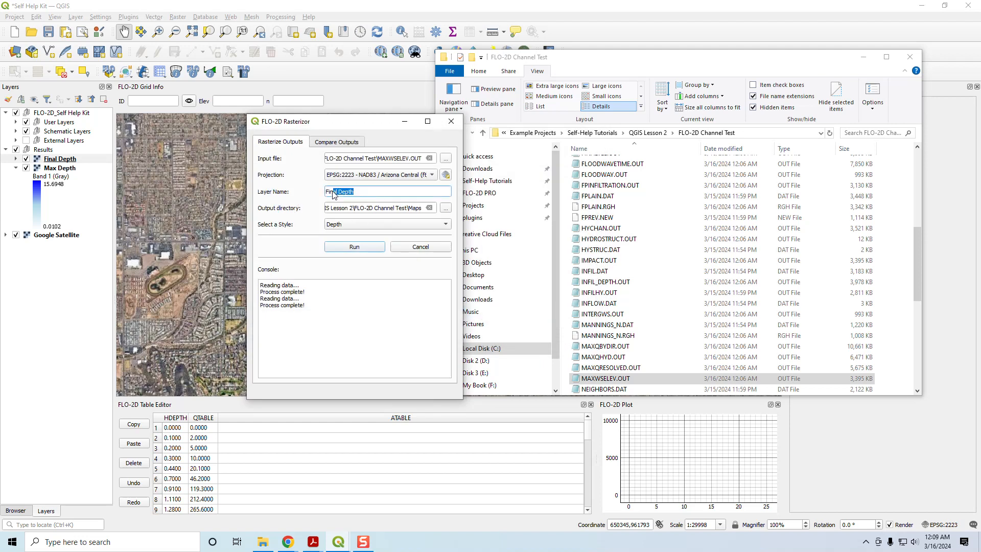
pyautogui.press('BackSpace')
pyautogui.press('BackSpace')
pyautogui.press('BackSpace')
pyautogui.press('BackSpace')
pyautogui.write('Max WS Elev')
pyautogui.click(388, 224)
pyautogui.click(404, 247)
pyautogui.click(348, 247)
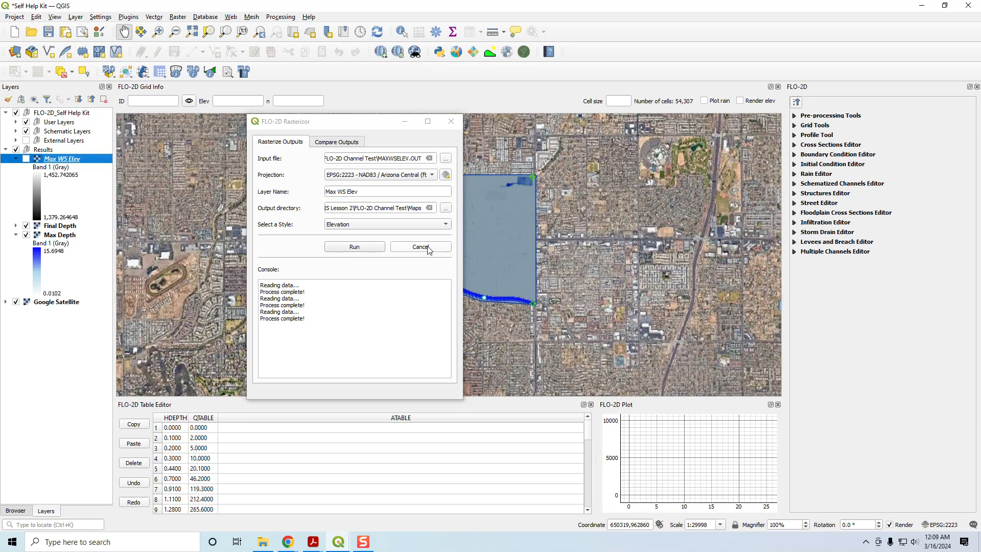
# - Set up an output comparison with Max Depth as the first input and Final Depth as the second
pyautogui.click(327, 141)
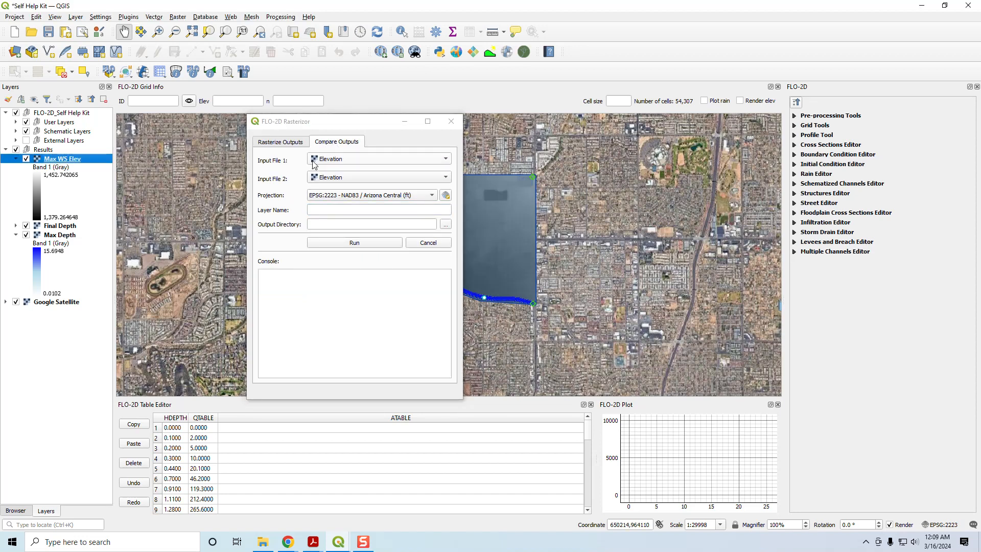
pyautogui.click(344, 163)
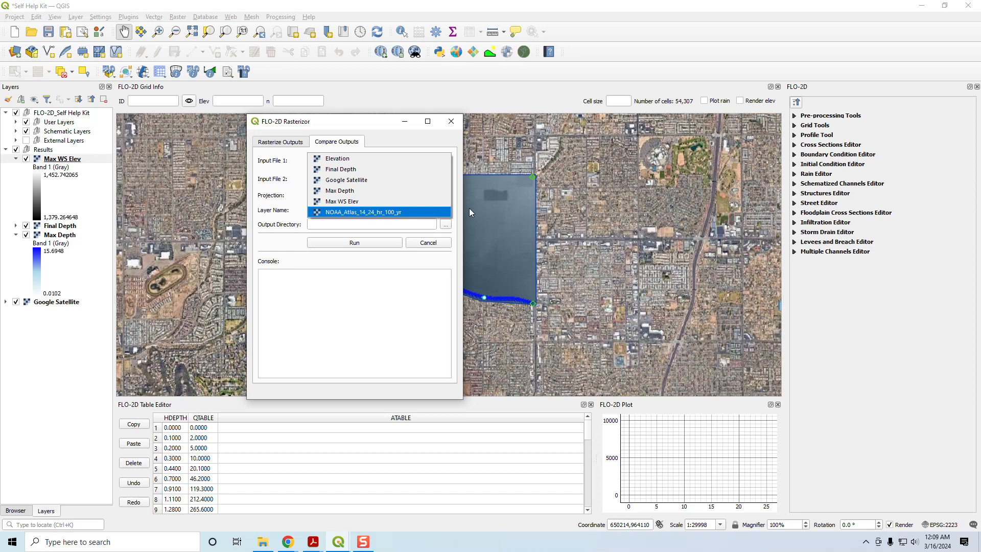
pyautogui.click(355, 194)
pyautogui.click(349, 178)
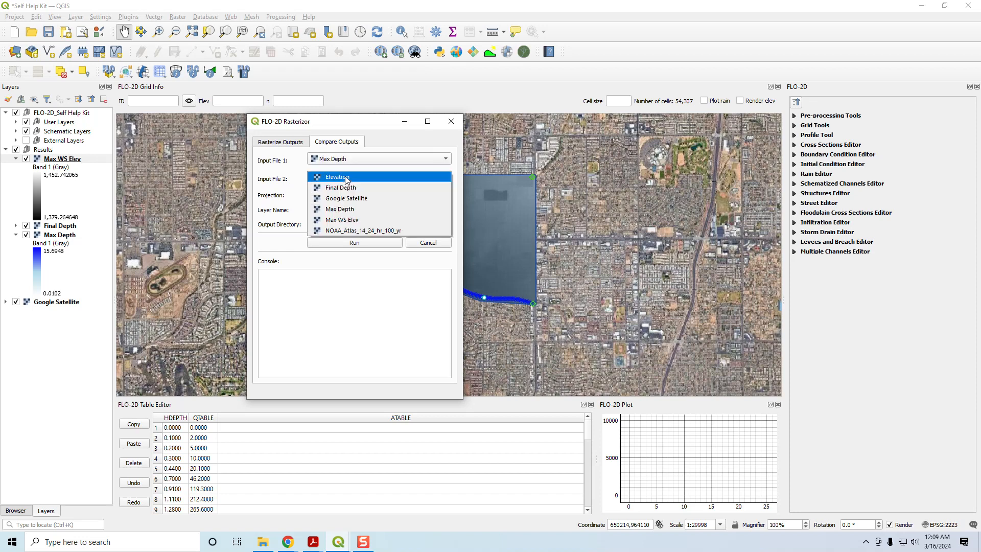
pyautogui.click(340, 186)
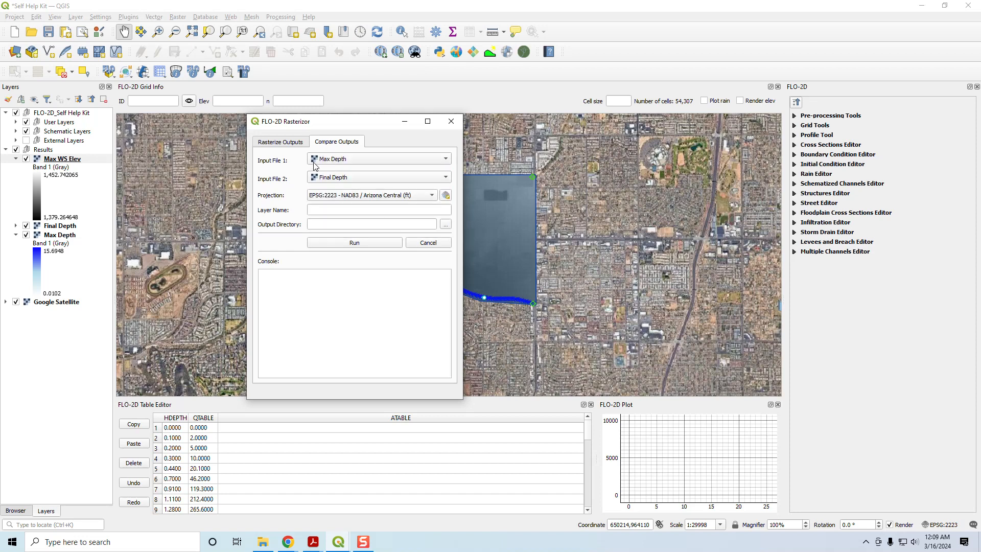
# - Run the comparison as a layer named Max - Final, saving it to the Maps folder in FLO-2D Channel Test
pyautogui.click(332, 211)
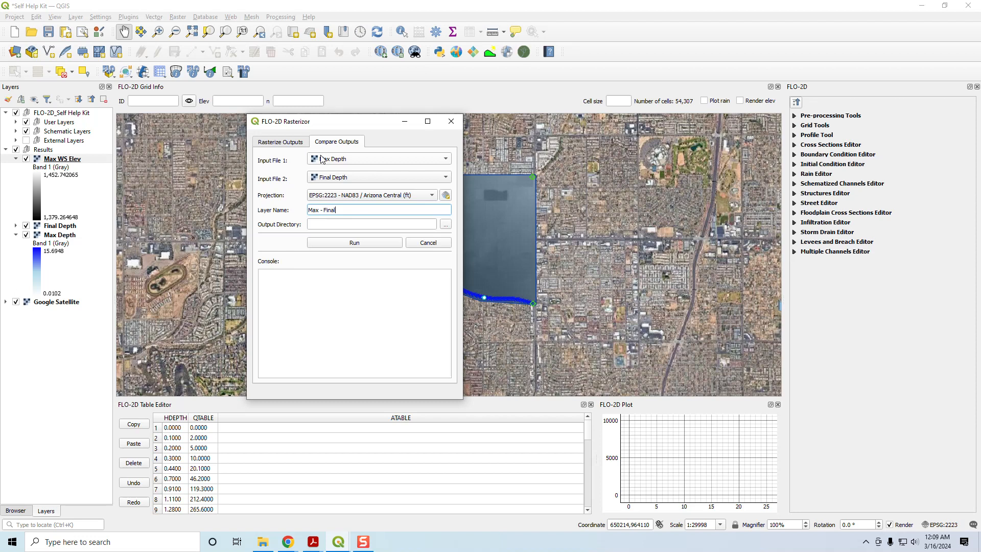
pyautogui.click(446, 223)
pyautogui.click(438, 202)
pyautogui.click(513, 332)
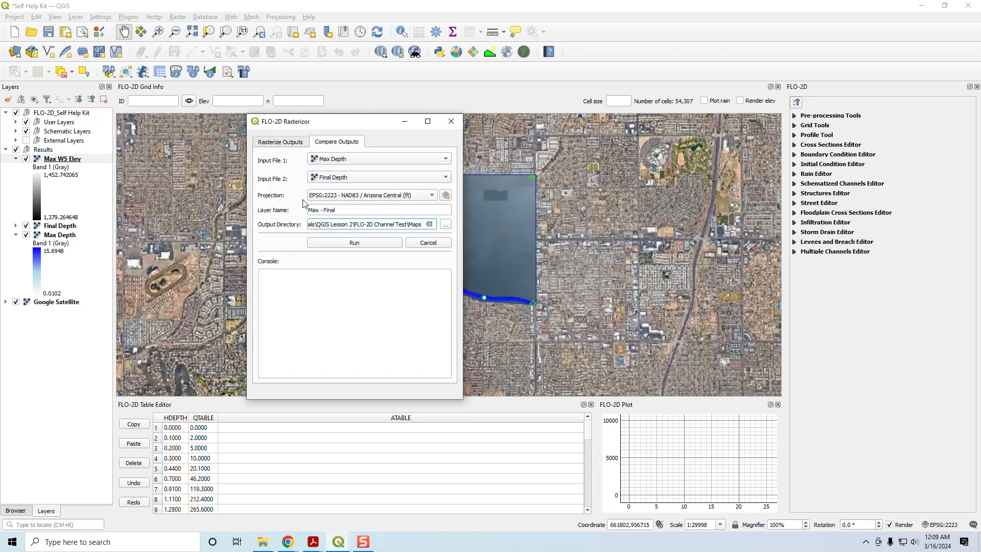
pyautogui.click(337, 244)
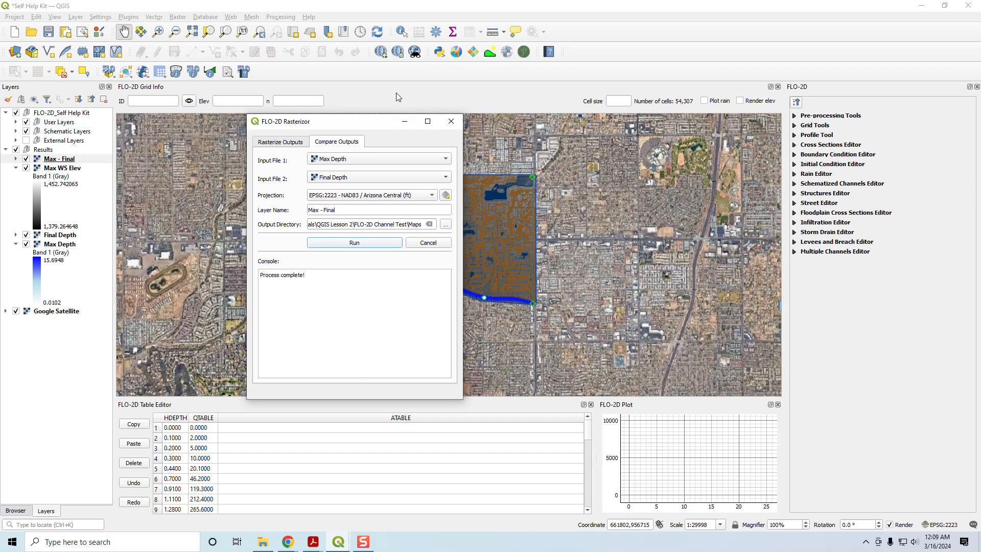
# - Close the Rasterizor, hide the Max - Final and Max WS Elev layers, and collapse the expanded legends in the Results group
pyautogui.click(451, 124)
pyautogui.click(27, 159)
pyautogui.click(26, 168)
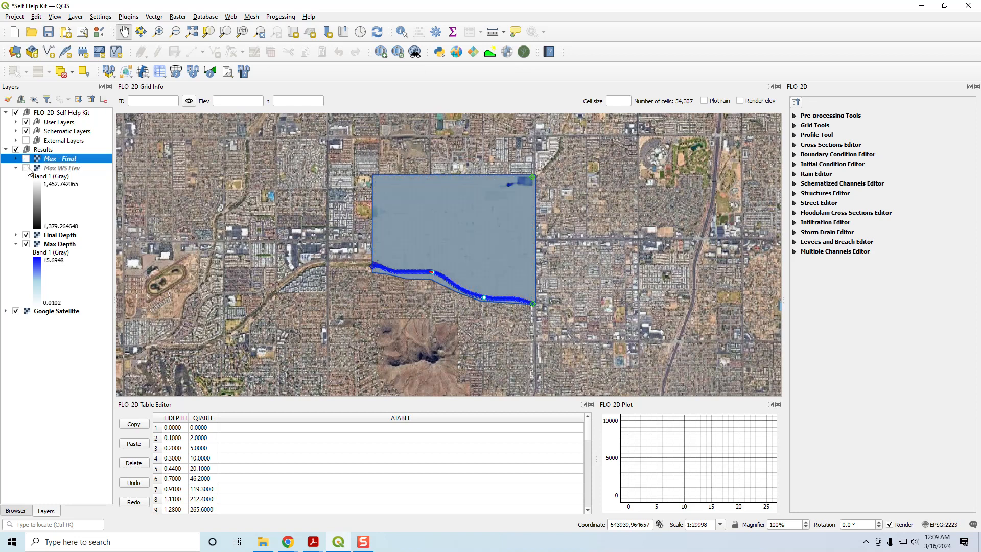
pyautogui.click(26, 235)
pyautogui.click(26, 235)
pyautogui.click(16, 244)
pyautogui.click(16, 167)
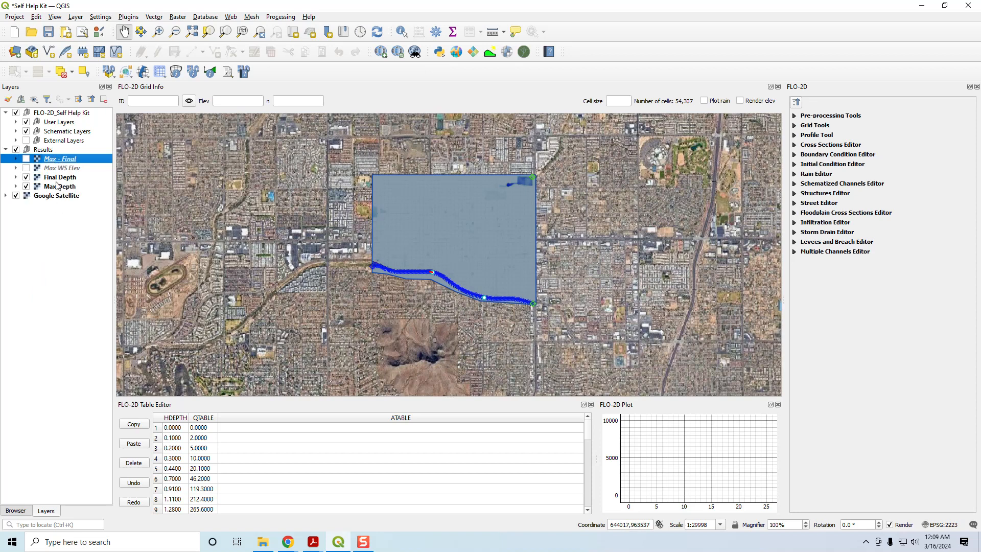
# - Hide the Final Depth layer and the Schematic Layers group so Max Depth shows unobstructed on the map
pyautogui.click(60, 177)
pyautogui.click(26, 177)
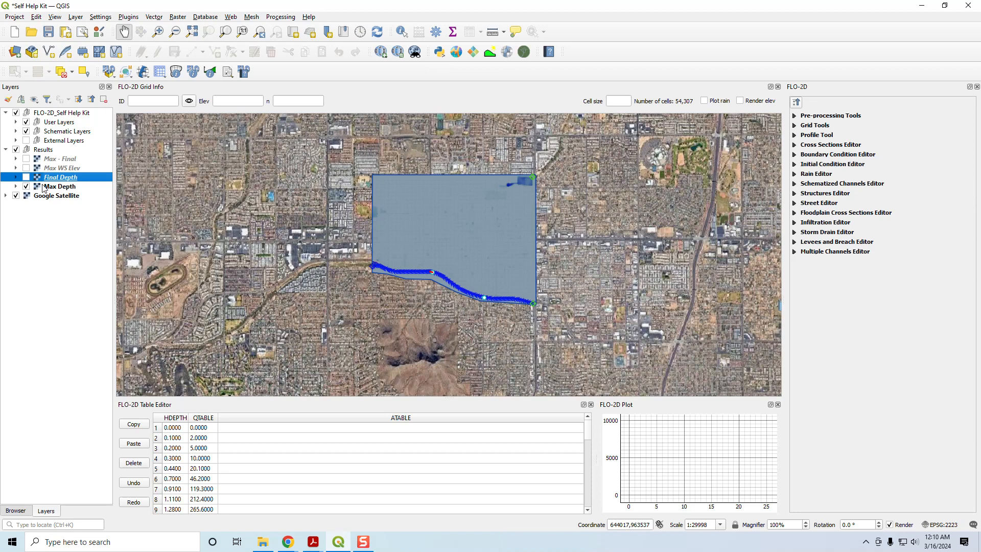
pyautogui.click(44, 187)
pyautogui.scroll(1, 476, 229)
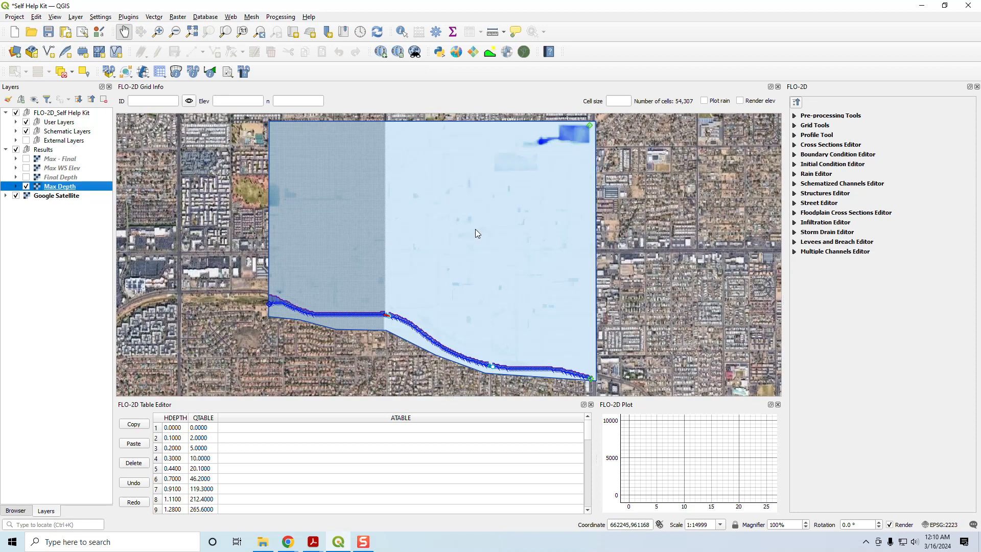
pyautogui.click(27, 132)
pyautogui.click(26, 132)
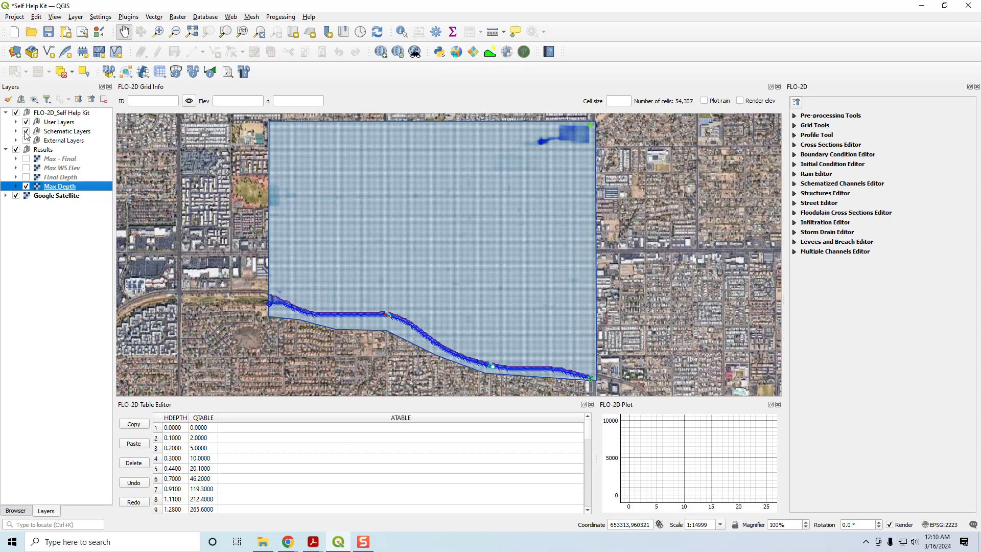
pyautogui.click(26, 132)
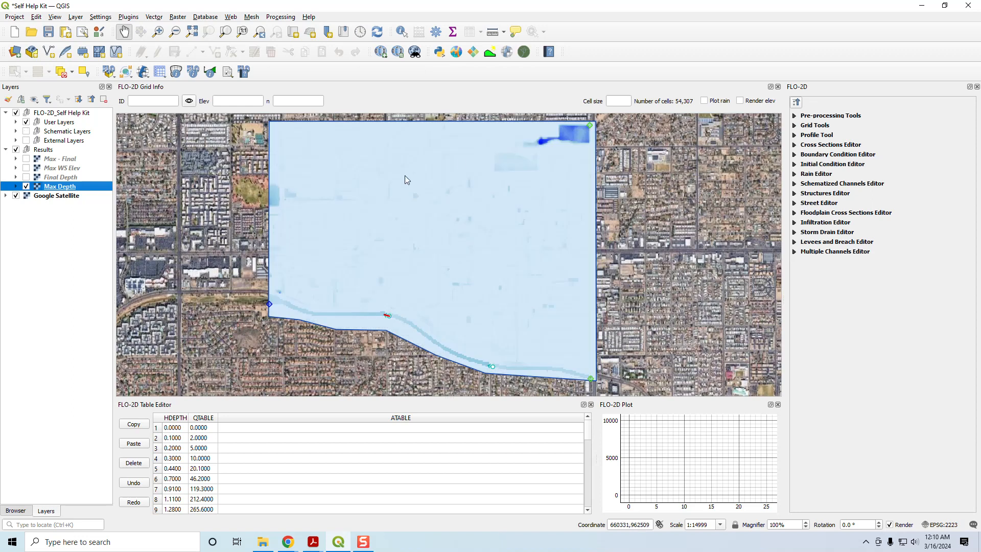
# - Set the minimum value of the Max Depth layer's color ramp to 0.1 and apply the symbology
pyautogui.doubleClick(45, 188)
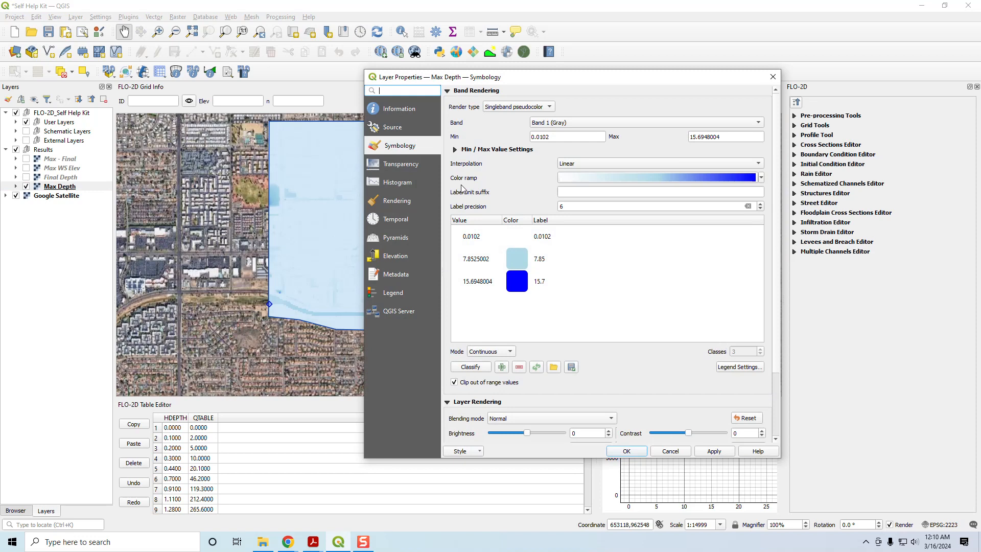
pyautogui.moveTo(553, 139); pyautogui.dragTo(526, 139)
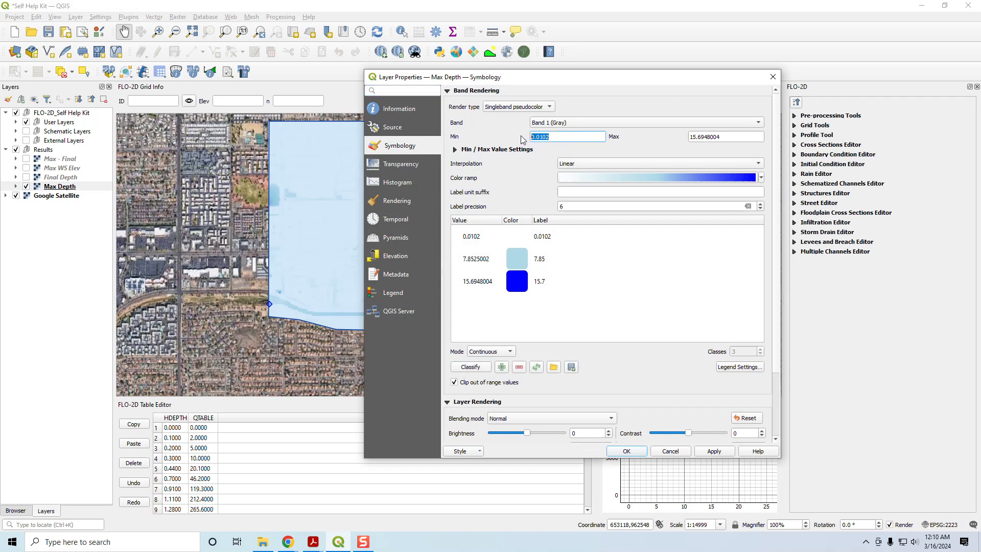
pyautogui.write('0.')
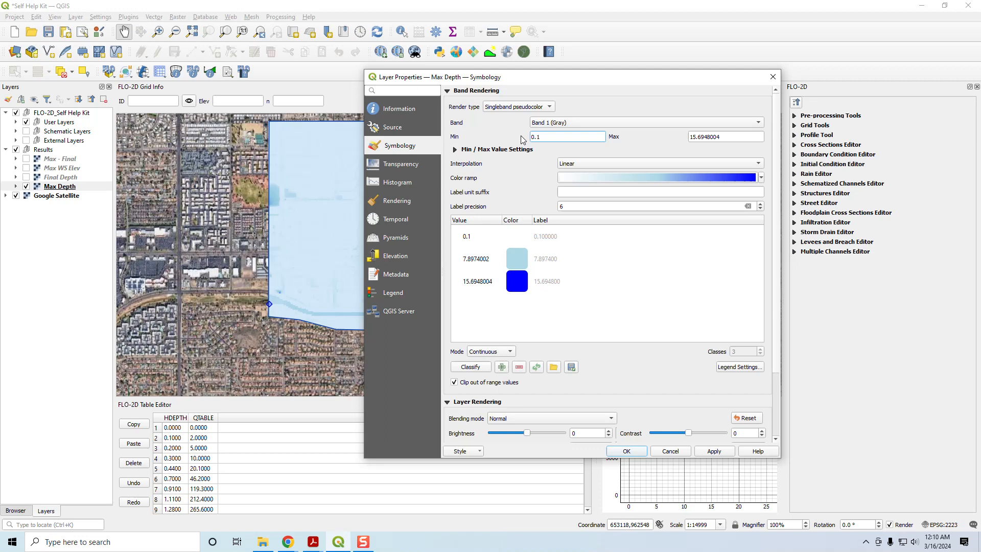
pyautogui.write('1')
pyautogui.click(713, 452)
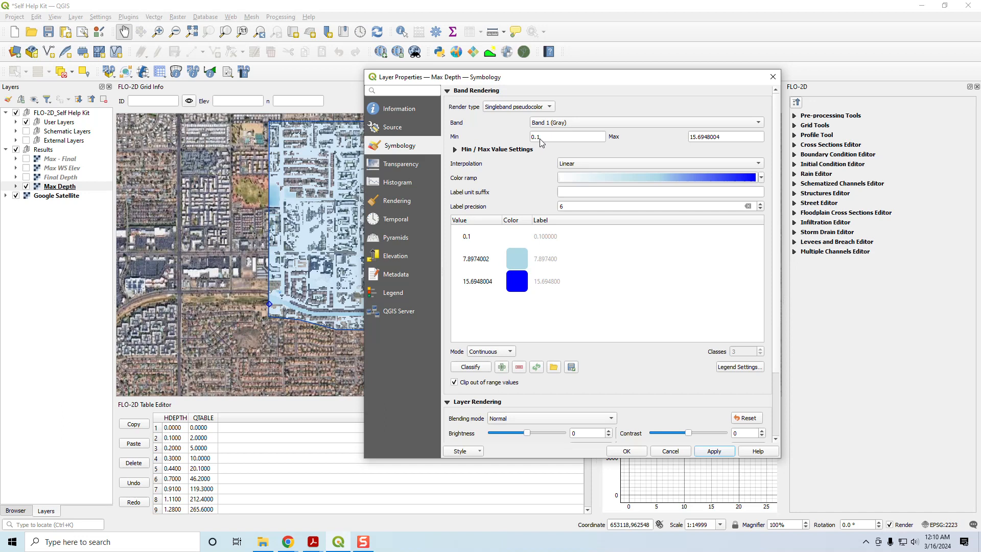
pyautogui.click(627, 451)
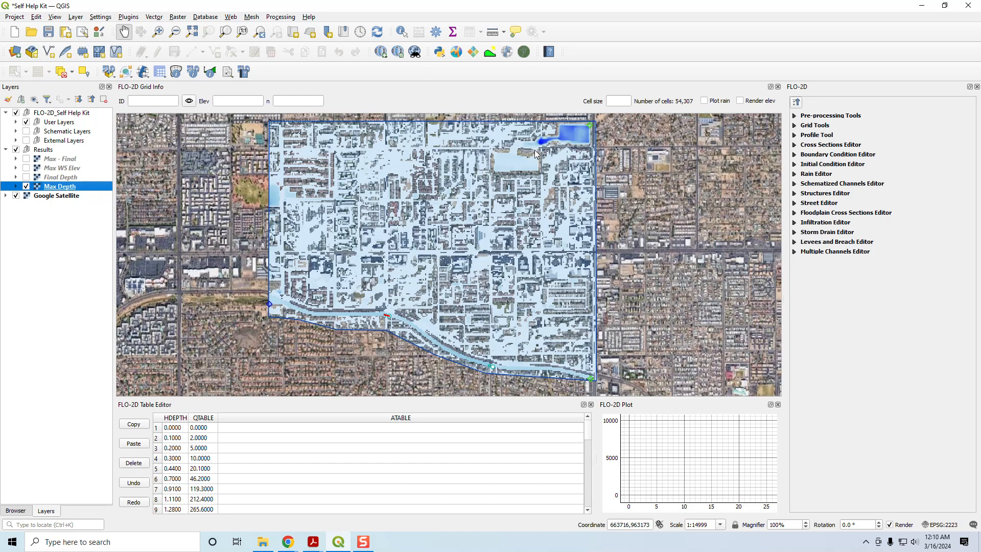
# - Inspect the Max Depth map around the basins, and turn on the Max - Final layer above it
pyautogui.scroll(1, 539, 148)
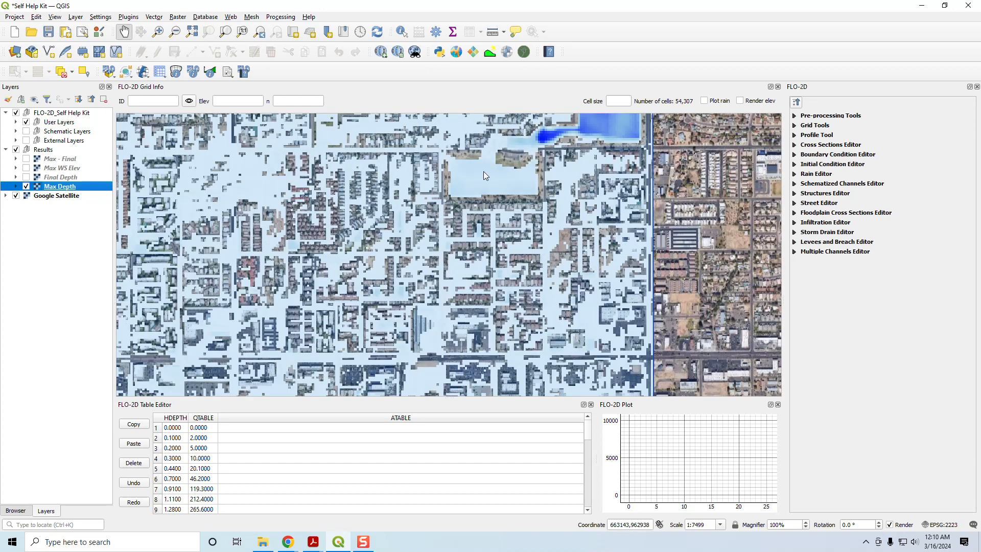
pyautogui.scroll(-1, 510, 176)
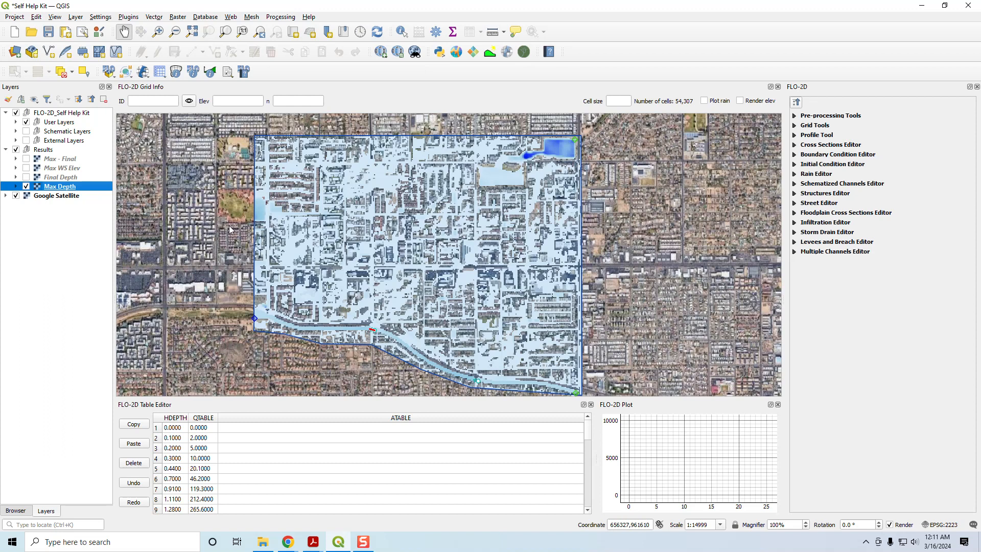
pyautogui.click(27, 159)
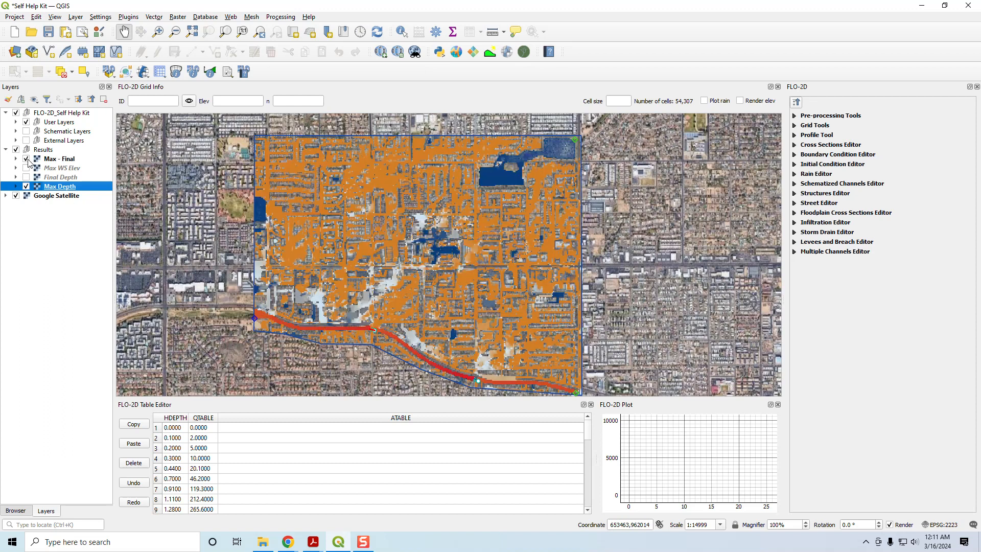
# - Expand the Max - Final layer's legend and hide the Max Depth layer so only the depth difference shows
pyautogui.click(59, 161)
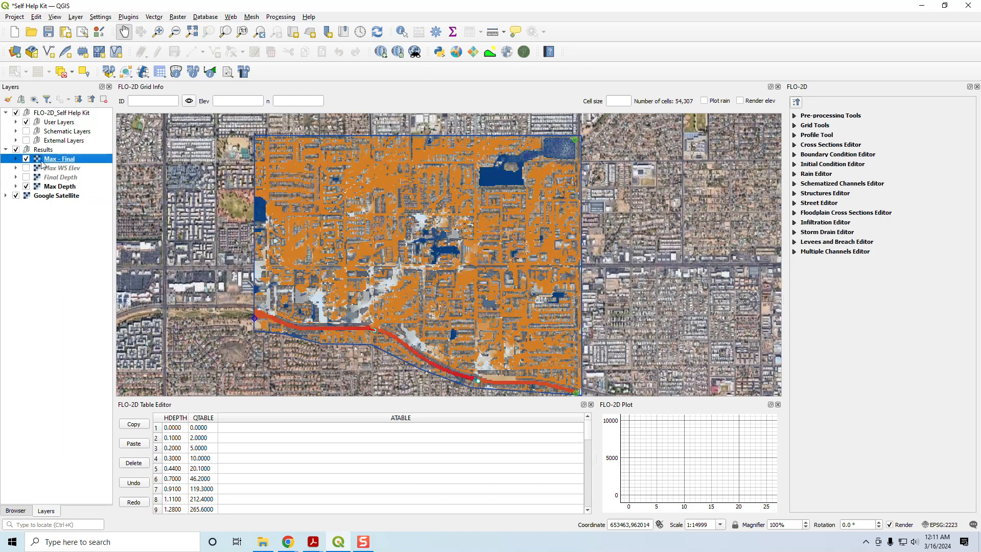
pyautogui.click(14, 159)
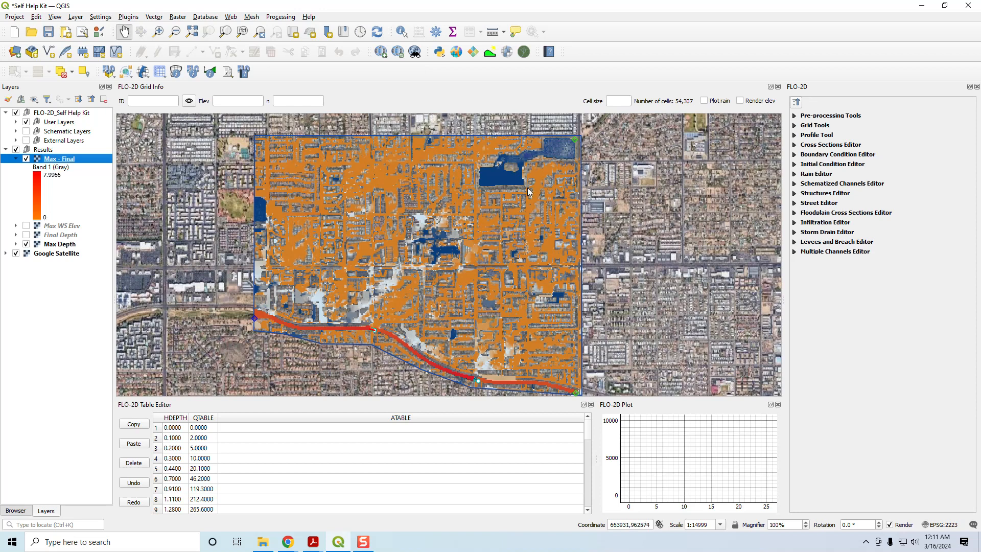
pyautogui.click(27, 245)
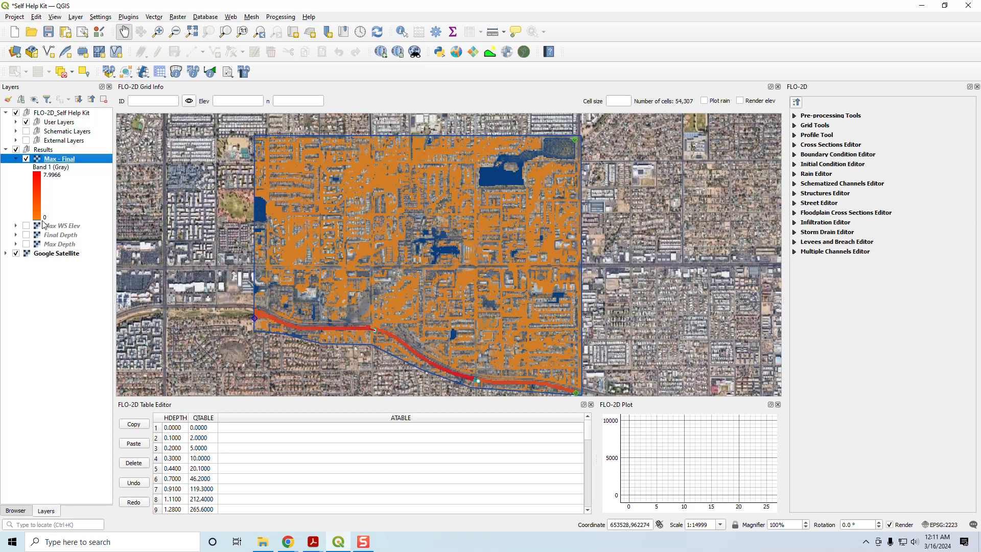
# - Make the second 0 value class in the Max - Final color ramp fully transparent and apply the symbology
pyautogui.doubleClick(57, 160)
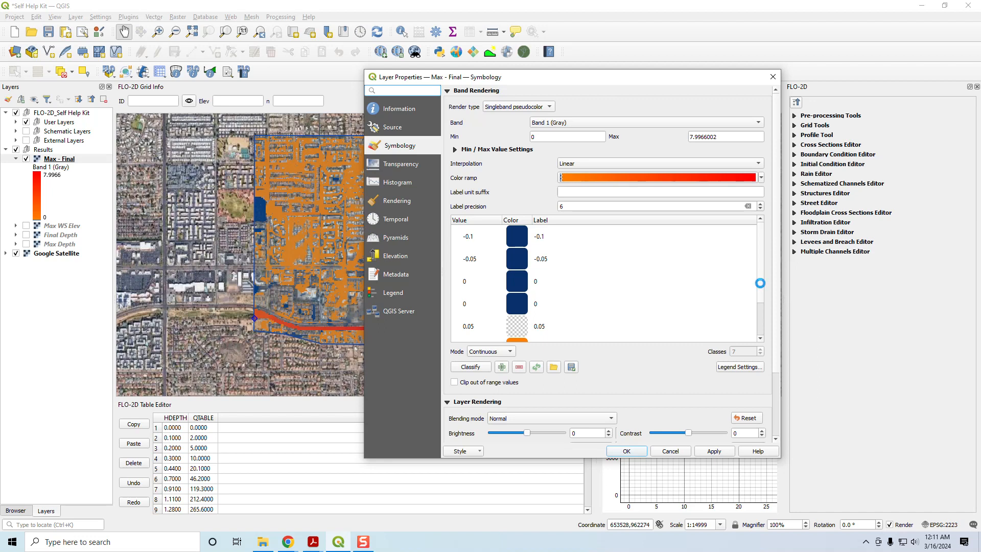
pyautogui.moveTo(760, 282); pyautogui.dragTo(755, 335)
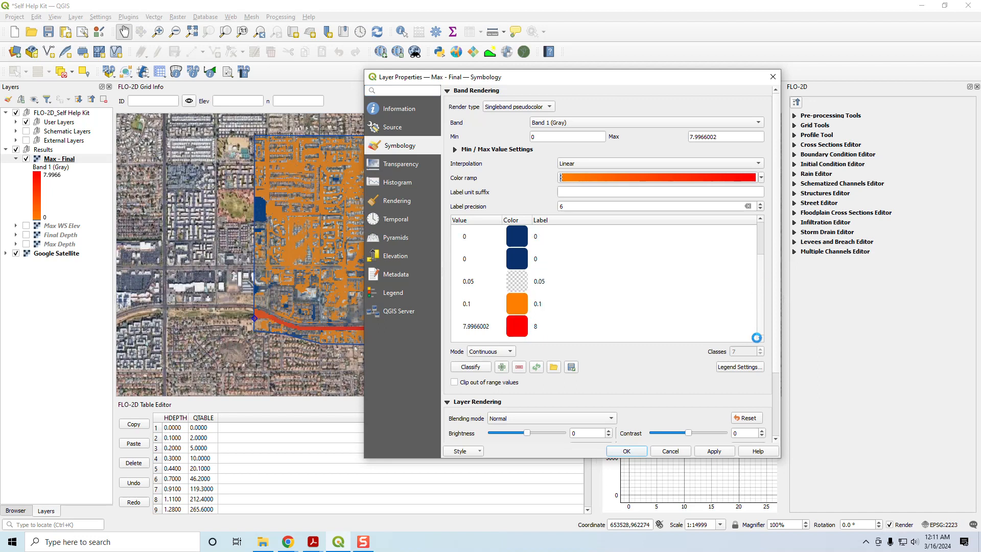
pyautogui.click(519, 261)
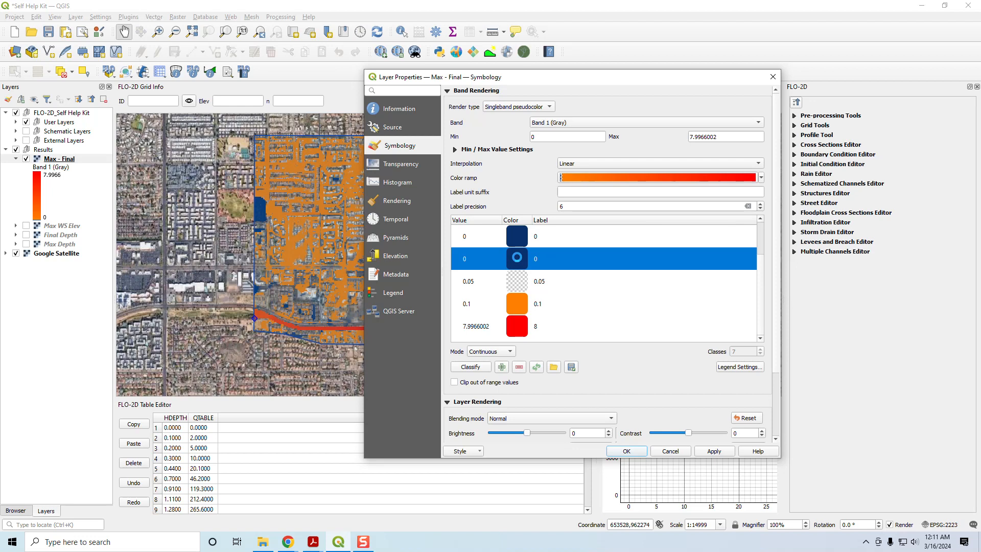
pyautogui.doubleClick(518, 260)
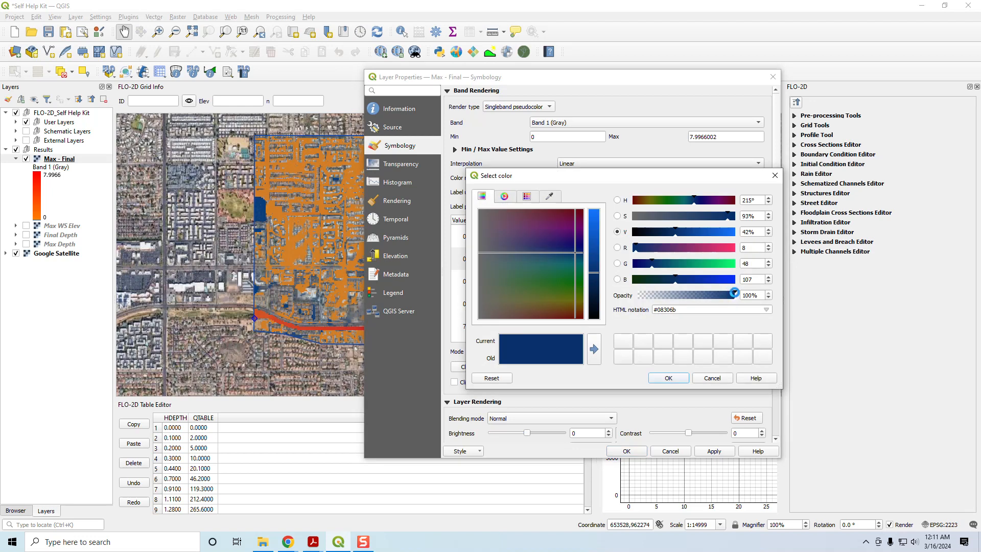
pyautogui.moveTo(732, 295); pyautogui.dragTo(591, 294)
pyautogui.click(672, 378)
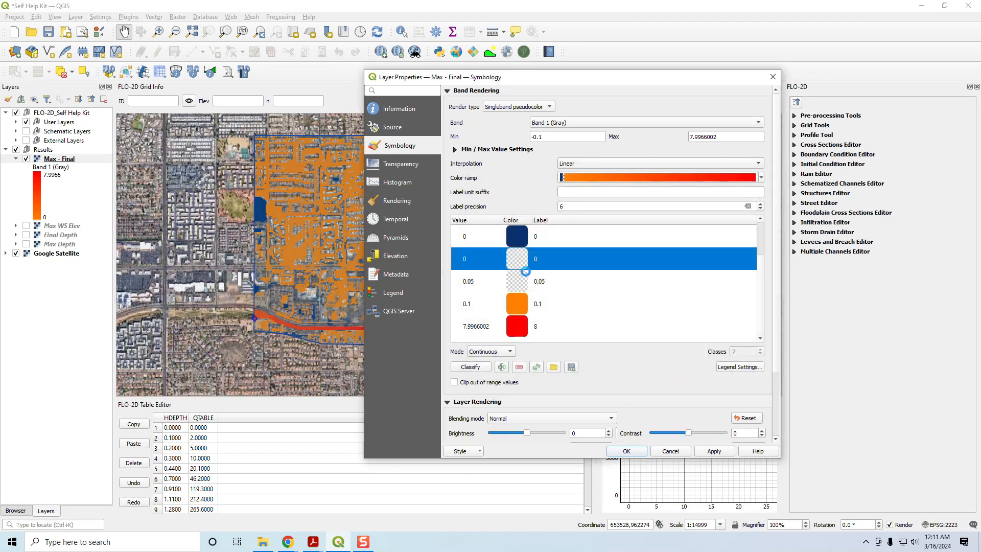
pyautogui.moveTo(761, 300); pyautogui.dragTo(765, 256)
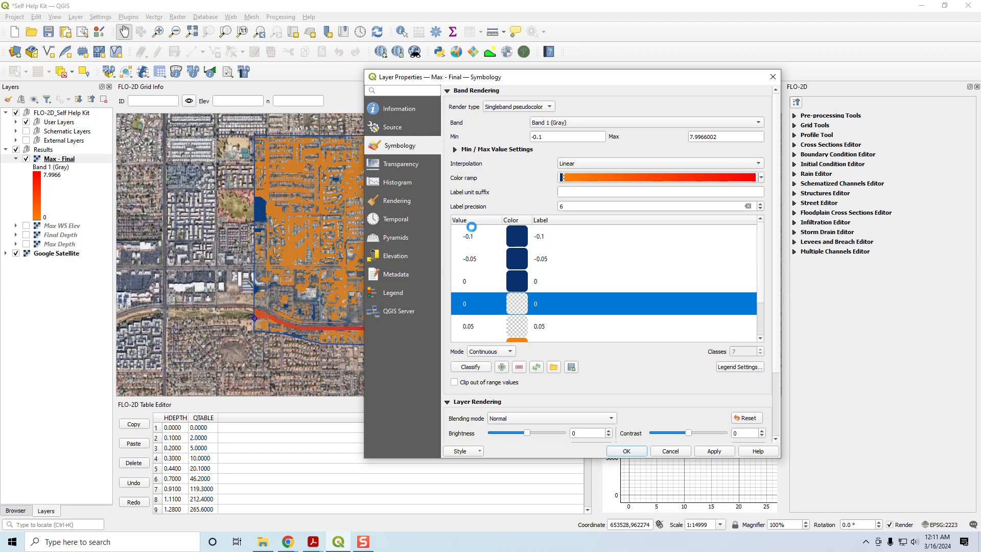
pyautogui.moveTo(760, 281); pyautogui.dragTo(765, 313)
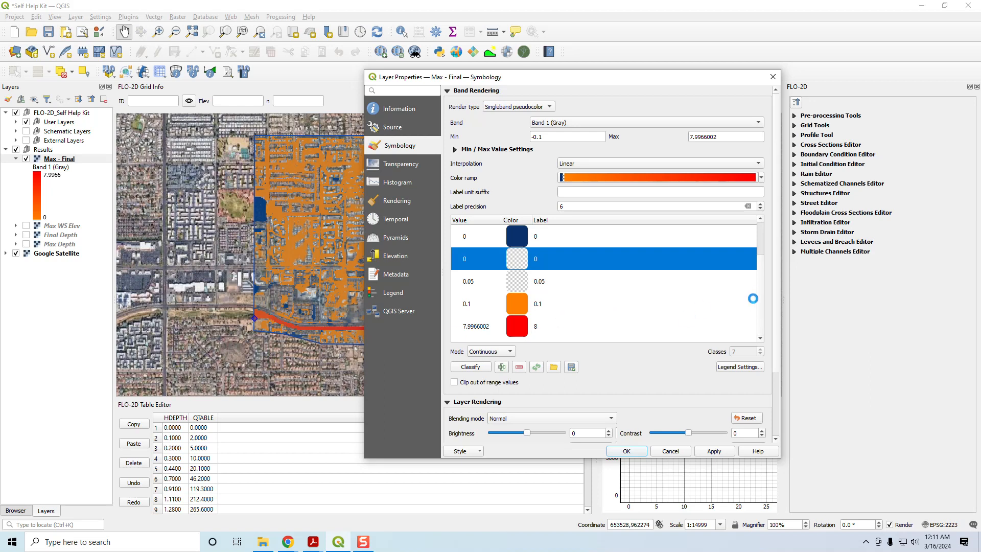
pyautogui.moveTo(760, 300); pyautogui.dragTo(768, 267)
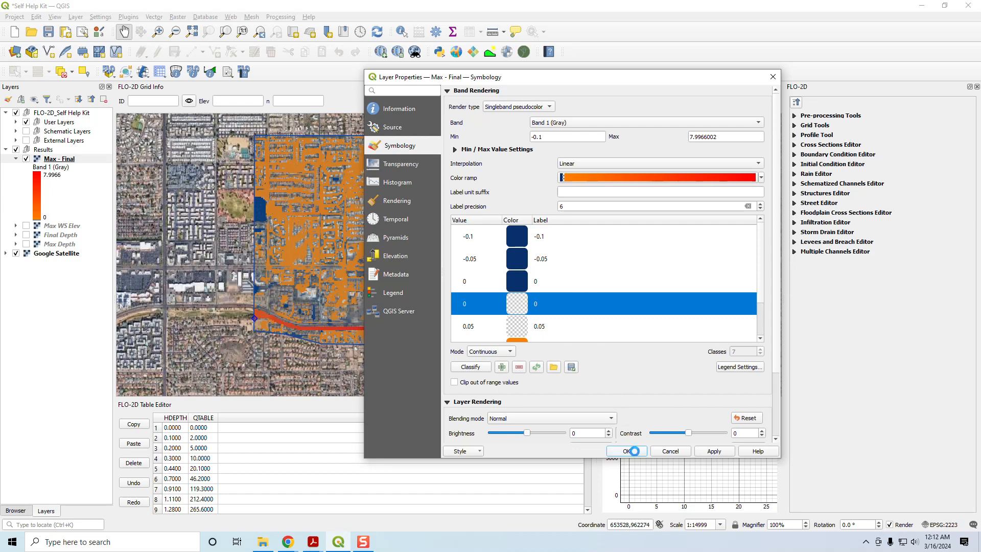
pyautogui.click(632, 450)
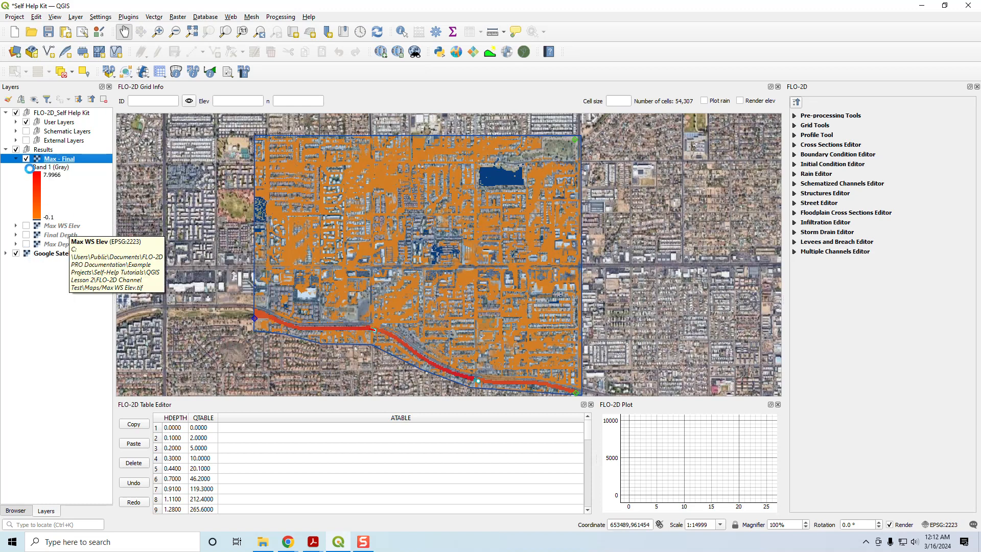
# - Hide the Max - Final layer and show the Max WS Elev raster briefly before hiding it as well
pyautogui.click(25, 159)
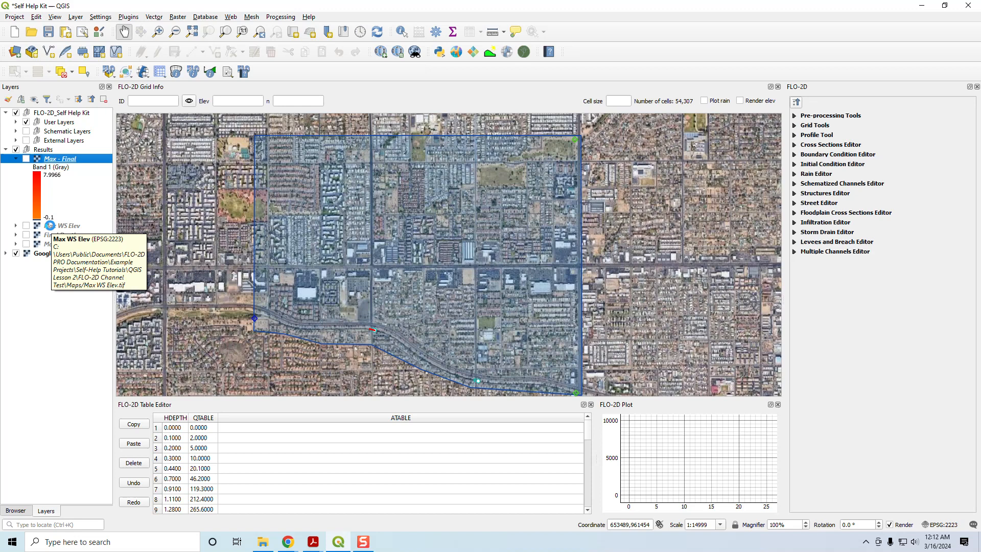
pyautogui.click(26, 225)
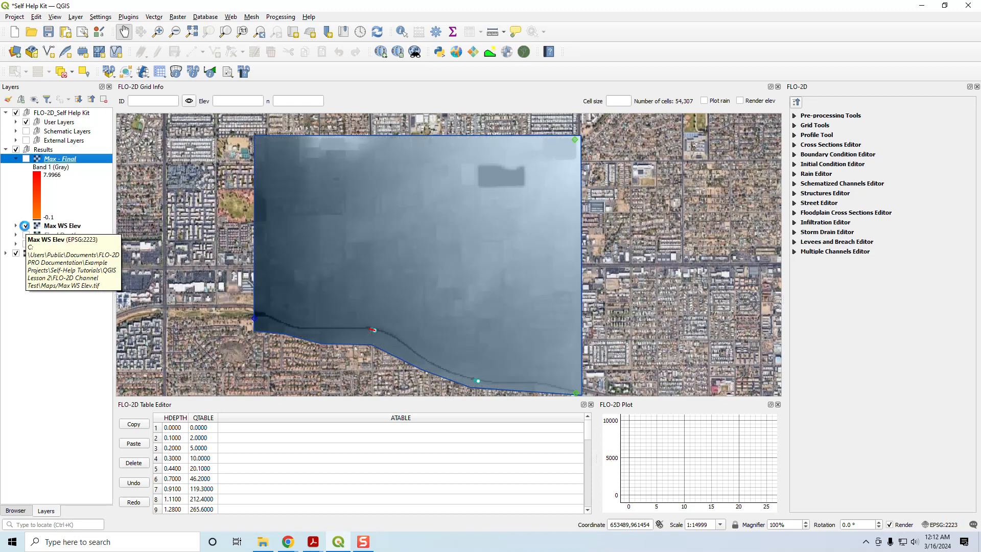
pyautogui.click(26, 226)
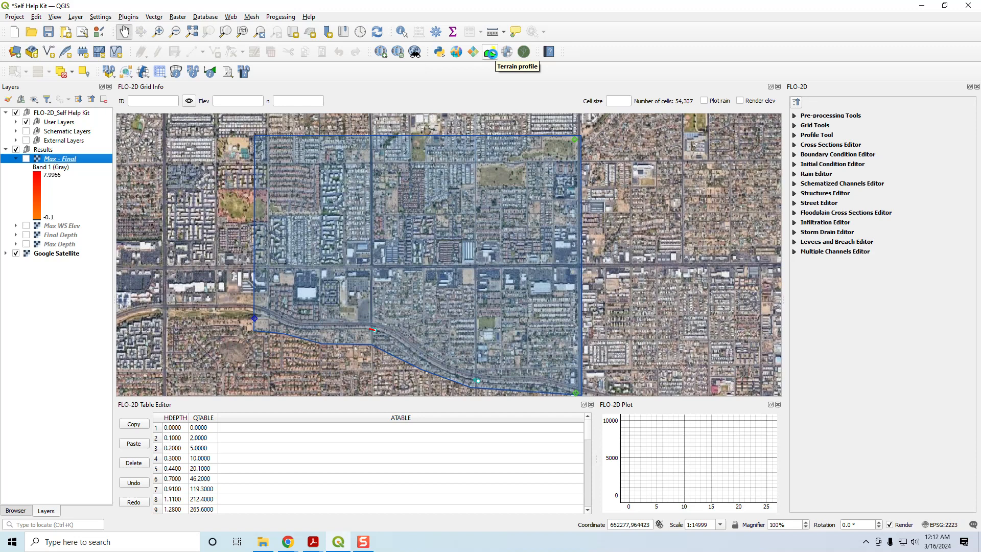
# - Close the FLO-2D Table Editor and open the Terrain profile tool with a taller plot area
pyautogui.click(592, 404)
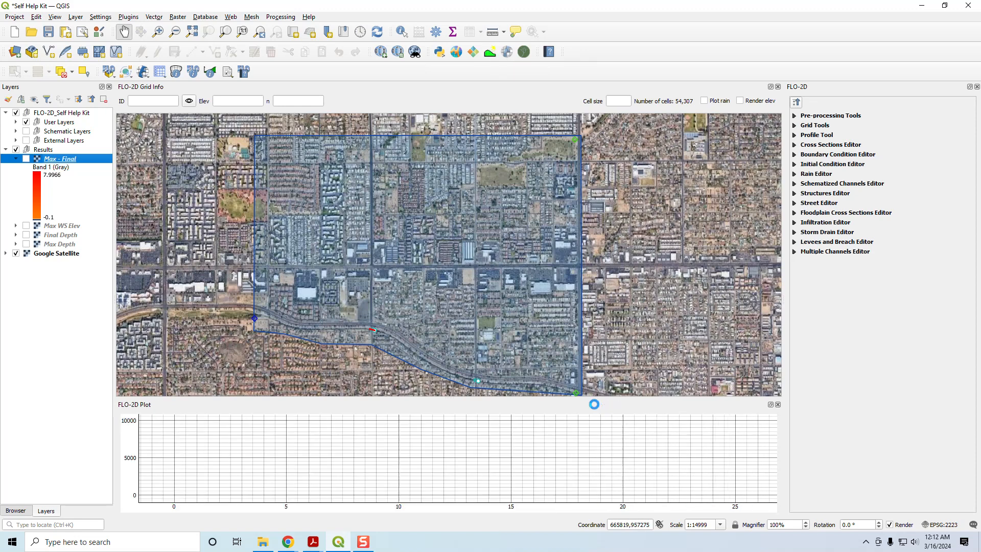
pyautogui.click(490, 52)
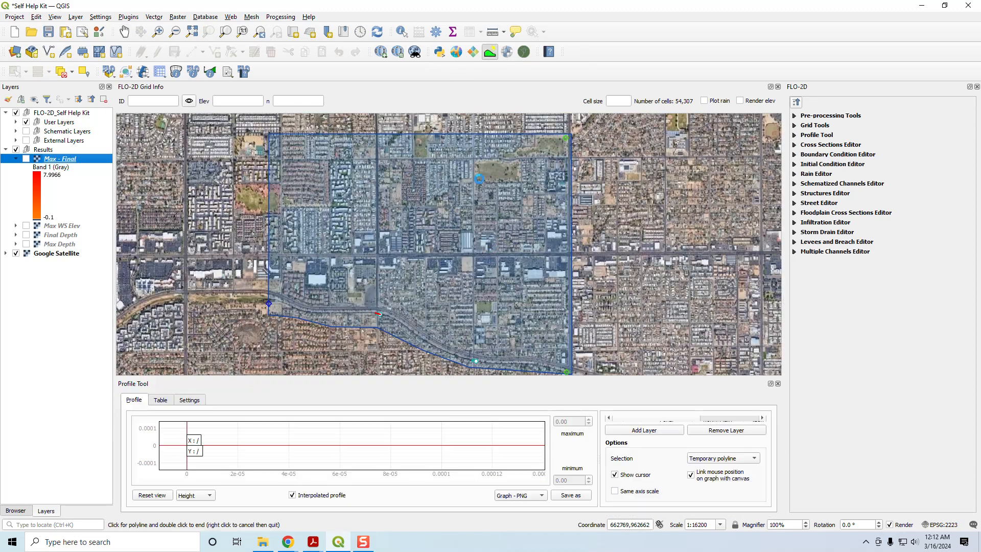
pyautogui.moveTo(449, 378); pyautogui.dragTo(448, 356)
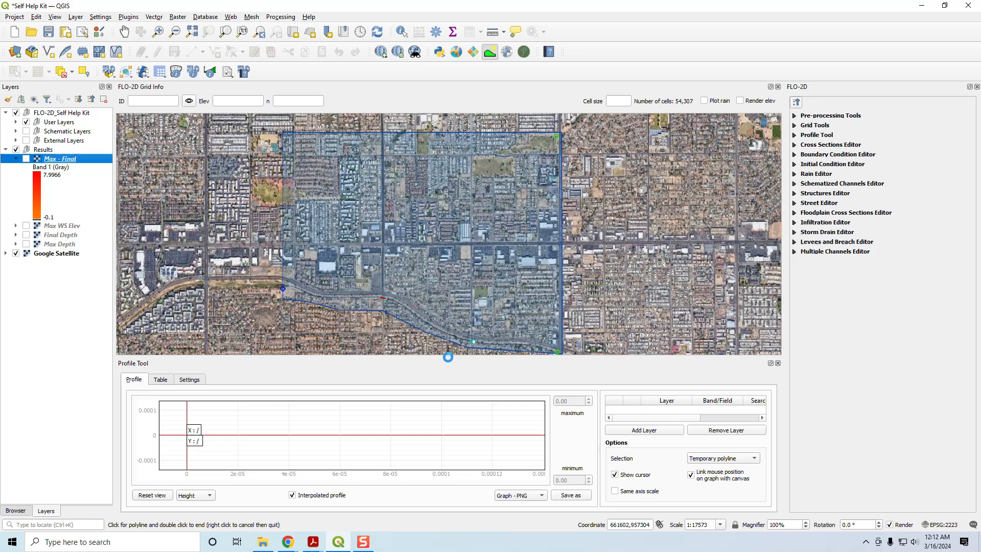
# - Add the Max WS Elev raster and the Elevation raster from External Layers to the terrain profile
pyautogui.click(62, 226)
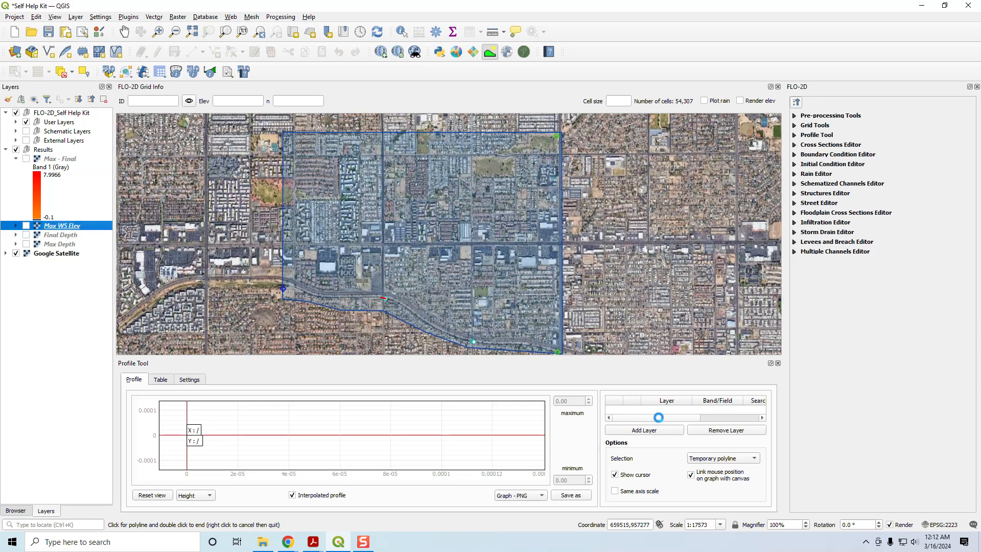
pyautogui.click(637, 432)
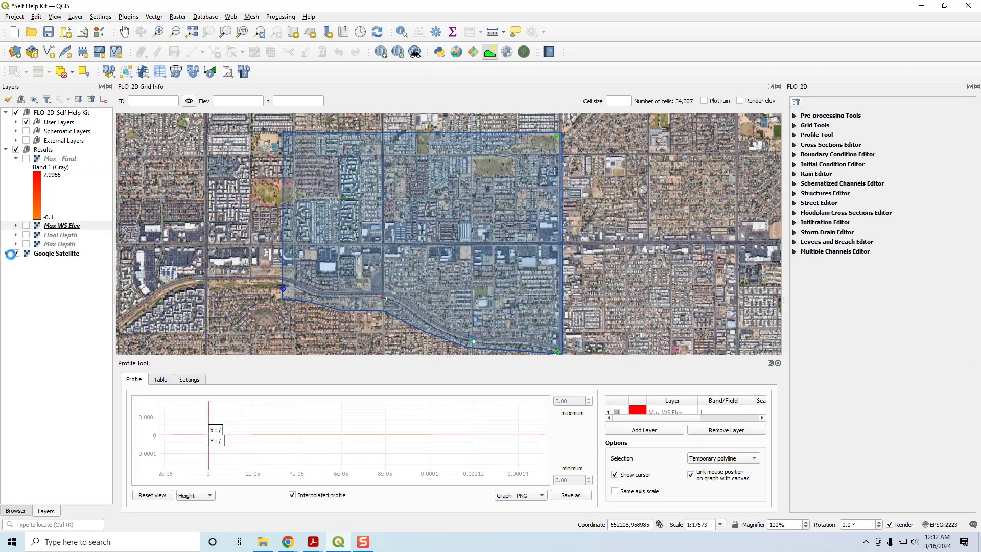
pyautogui.click(16, 140)
pyautogui.click(65, 168)
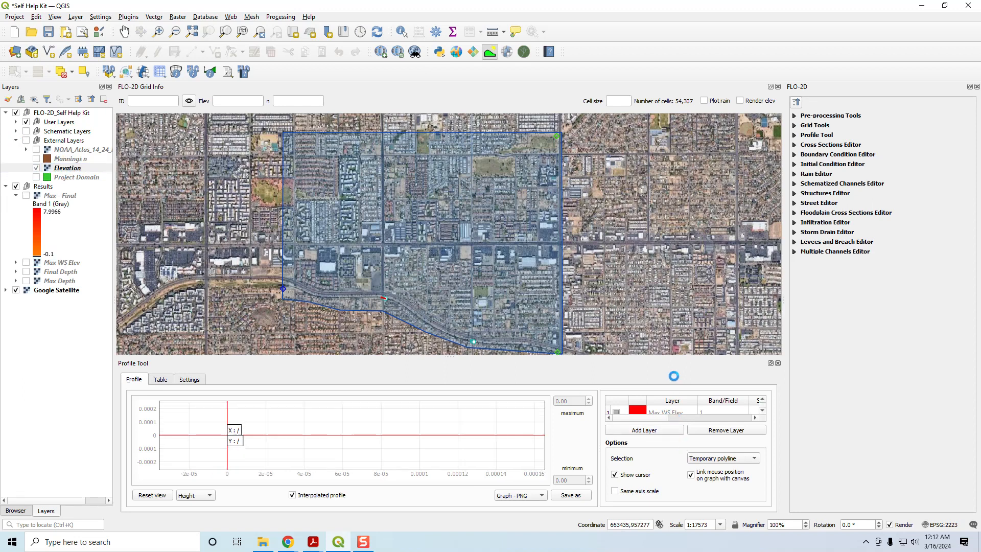
# - Set the profile line colors to blue (#0000ff) for Max WS Elev and black for Elevation
pyautogui.moveTo(586, 356); pyautogui.dragTo(586, 314)
pyautogui.click(640, 371)
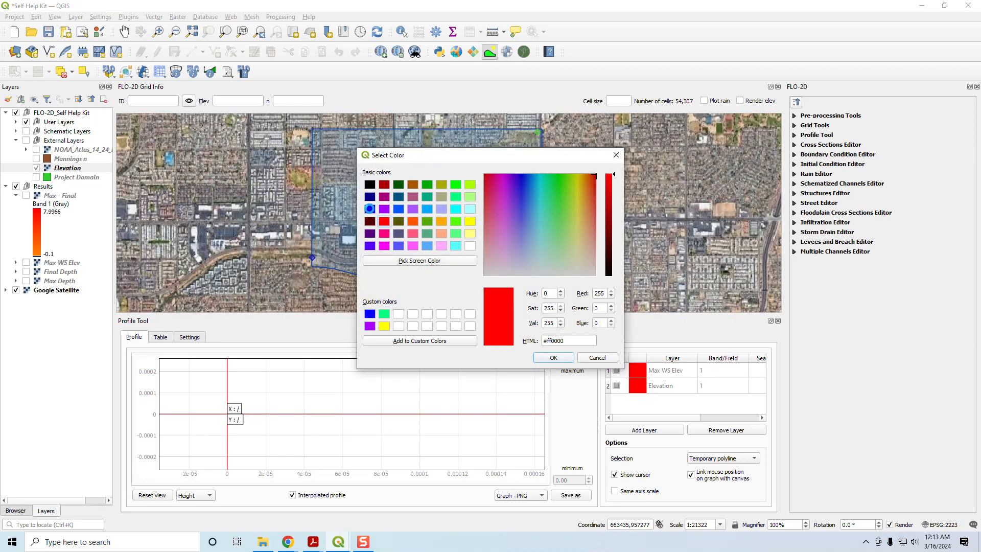
pyautogui.click(369, 209)
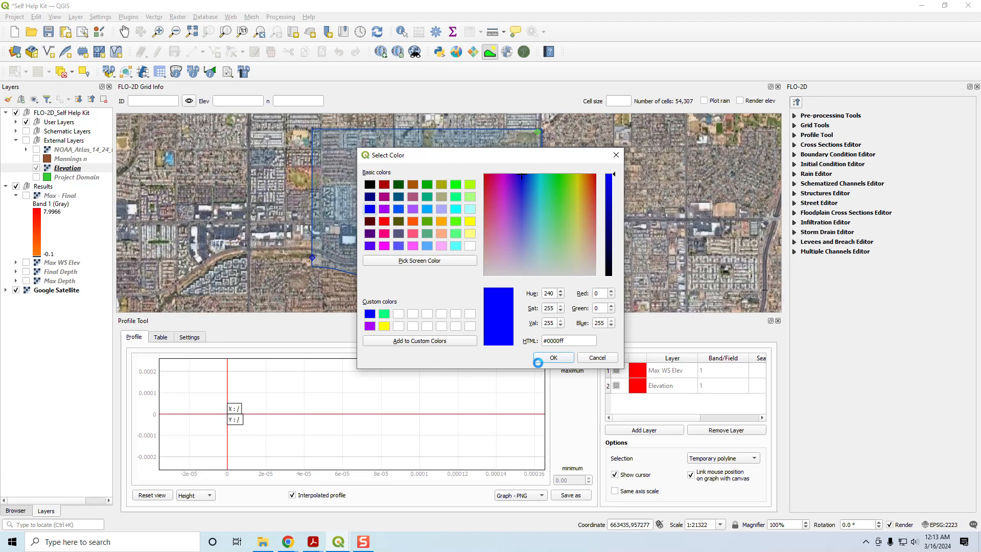
pyautogui.click(541, 359)
pyautogui.click(638, 386)
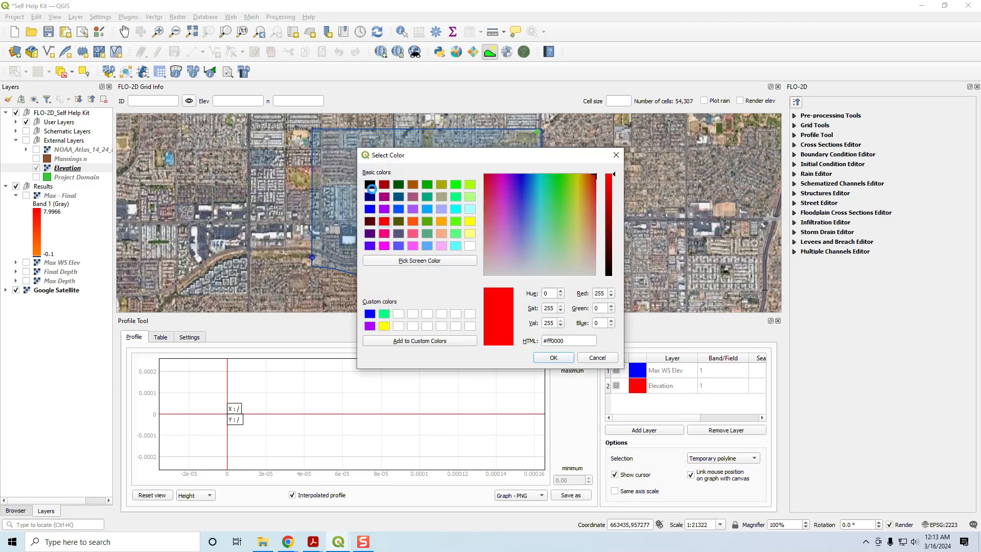
pyautogui.click(371, 187)
pyautogui.click(553, 358)
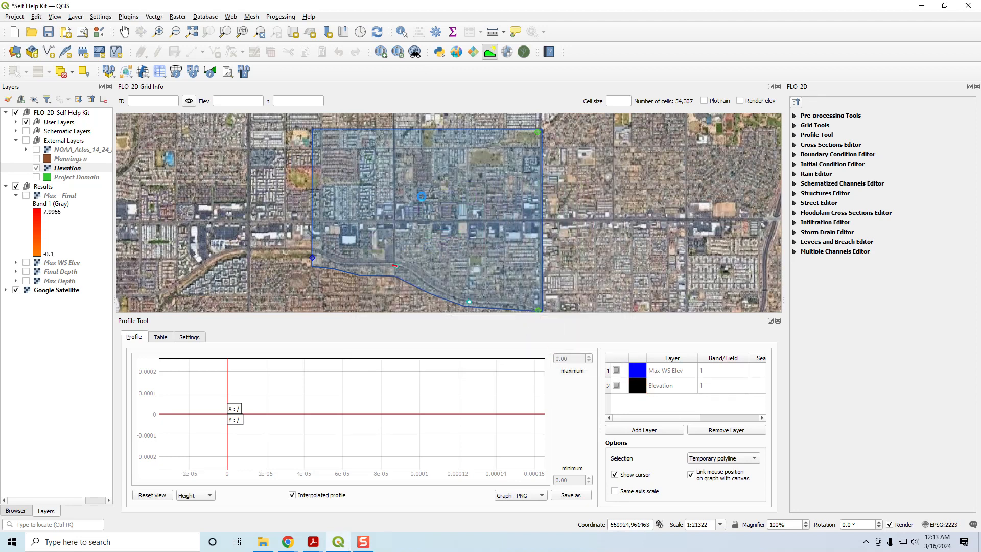
# - Plot profiles across the large northeast basin and the basin at the domain's northeast corner to compare water surface with ground
pyautogui.click(483, 136)
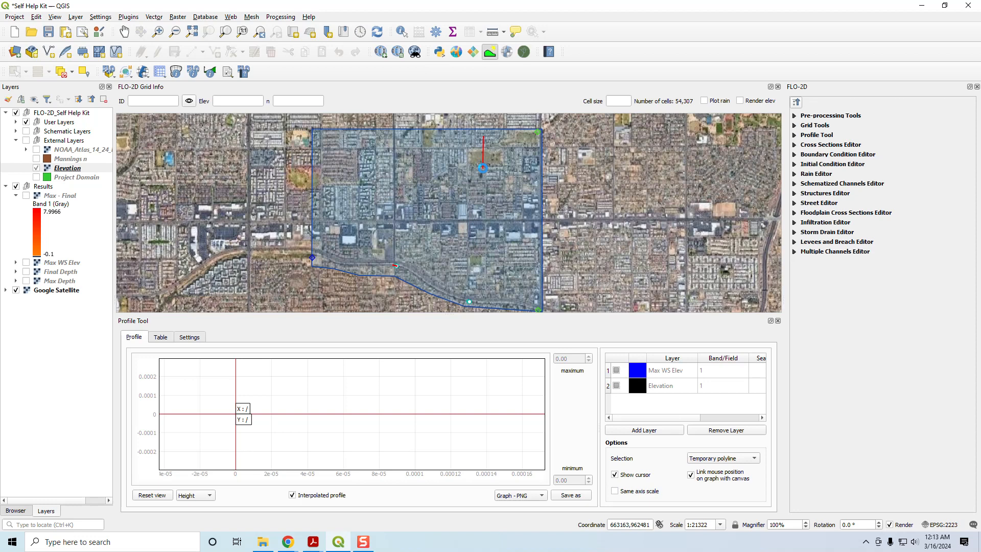
pyautogui.click(492, 306)
pyautogui.rightClick(493, 306)
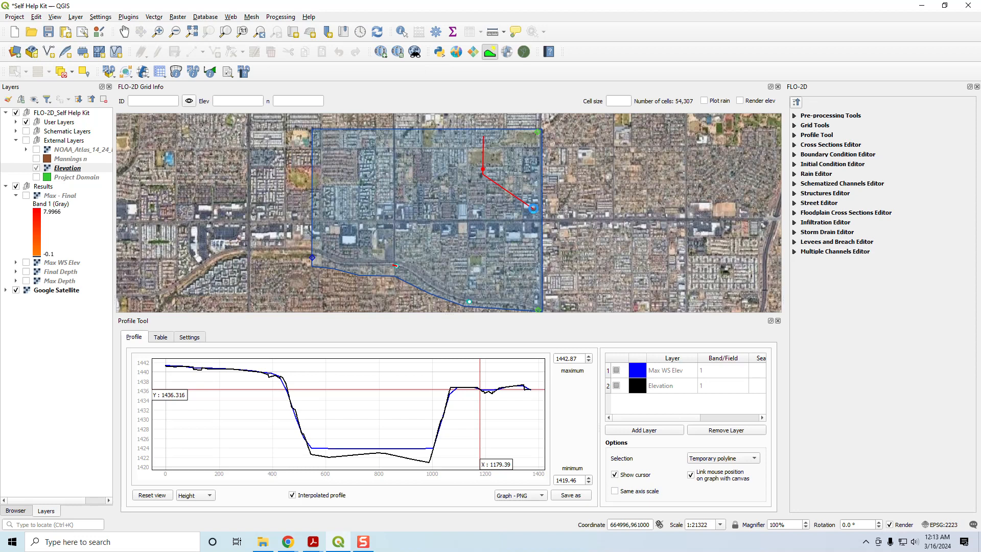
pyautogui.click(526, 132)
pyautogui.rightClick(509, 309)
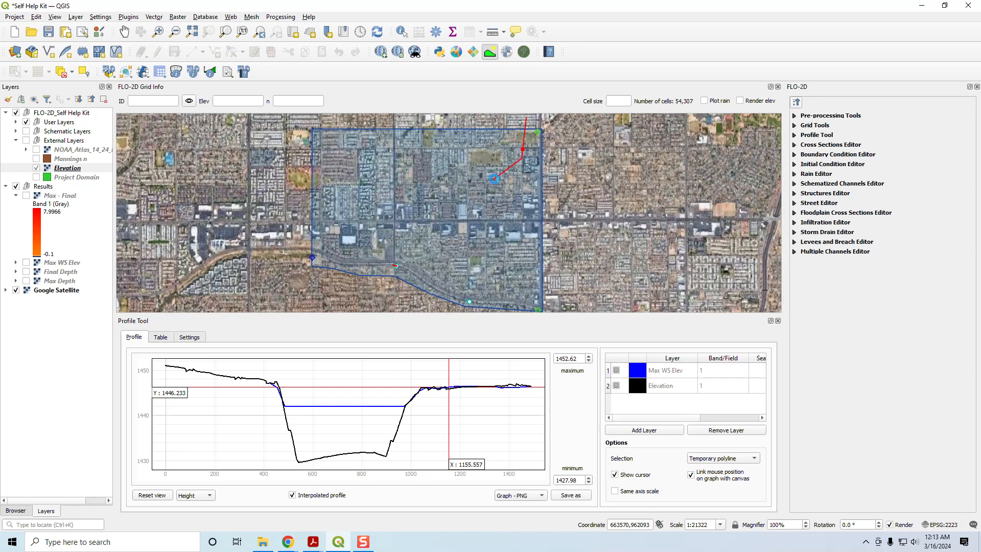
pyautogui.rightClick(493, 178)
# - Plot profiles across the domain's west boundary and the channel's western reach, clear the profile line, and collapse the Results group
pyautogui.click(300, 173)
pyautogui.click(340, 186)
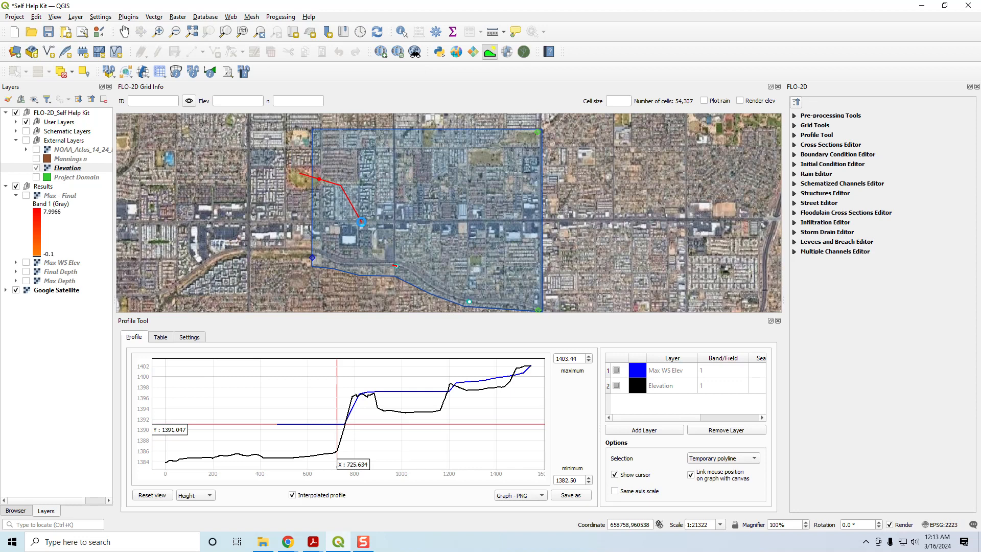
pyautogui.rightClick(361, 237)
pyautogui.click(338, 266)
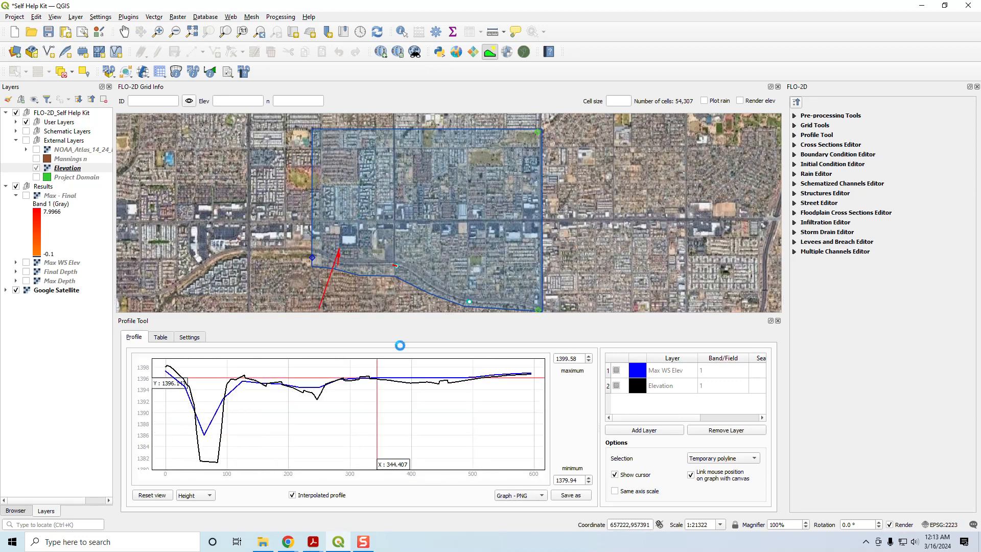
pyautogui.rightClick(461, 284)
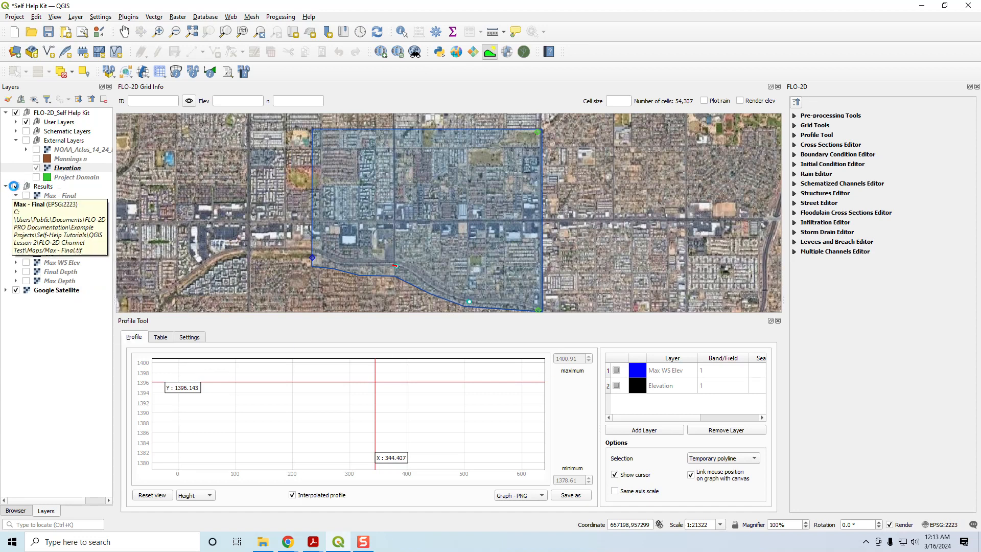
pyautogui.click(6, 186)
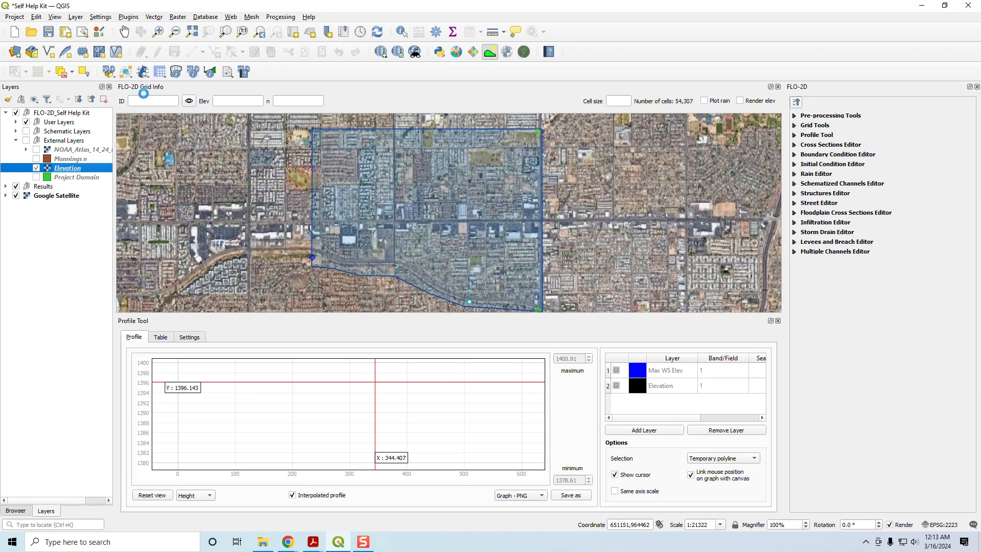
pyautogui.click(143, 71)
pyautogui.click(164, 84)
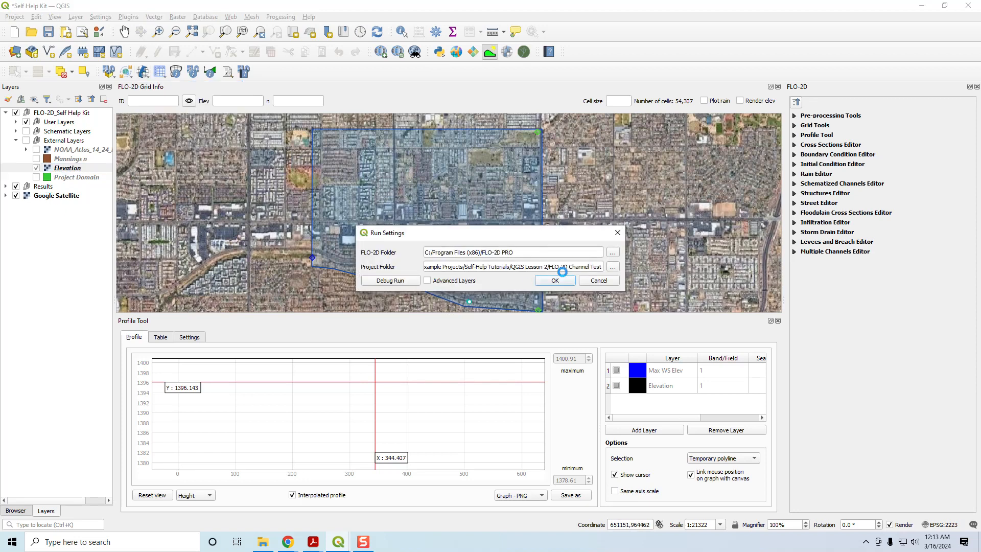
pyautogui.click(596, 281)
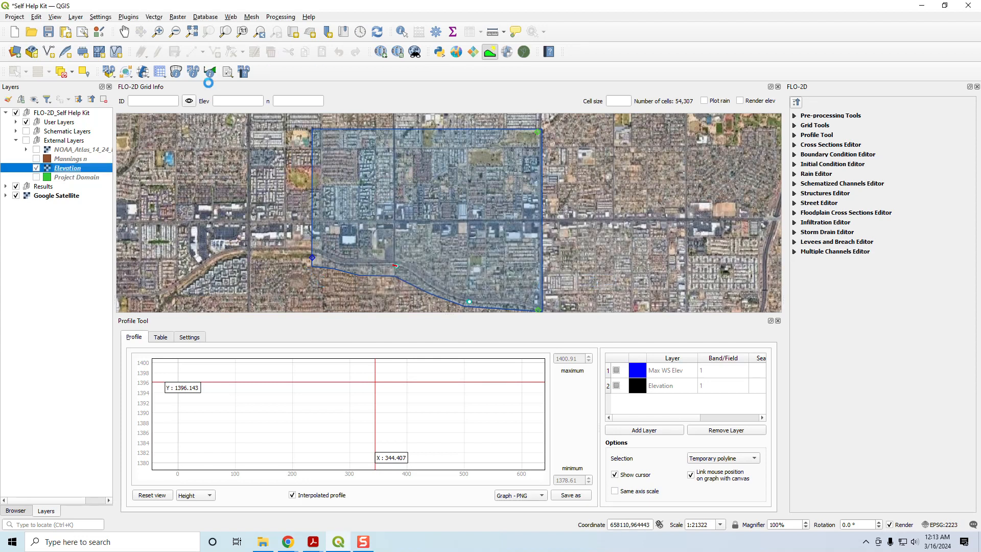
# - Show the Schematic Layers group, start the FLO-2D results tool at the channel's western culvert, and close the Profile Tool panel
pyautogui.click(26, 131)
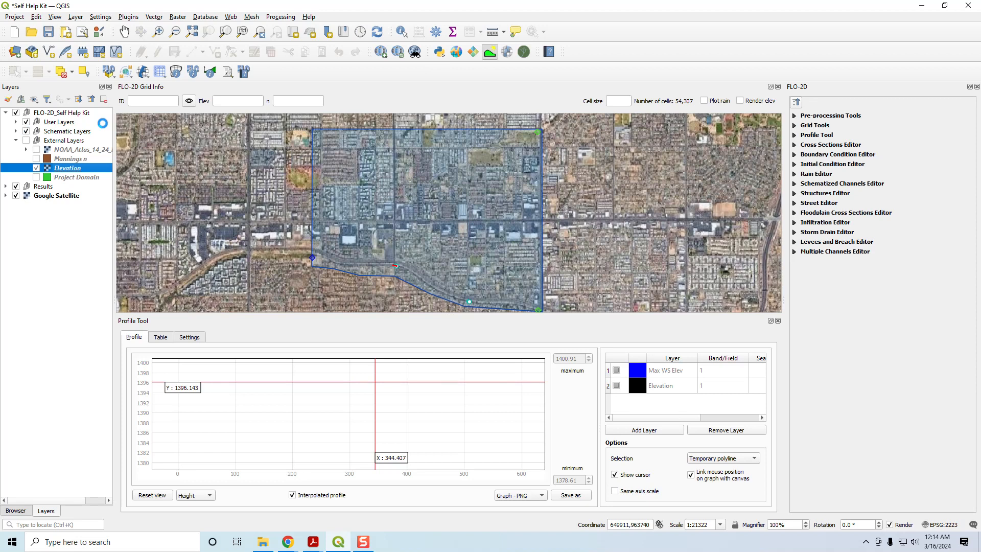
pyautogui.click(210, 71)
pyautogui.scroll(3, 392, 277)
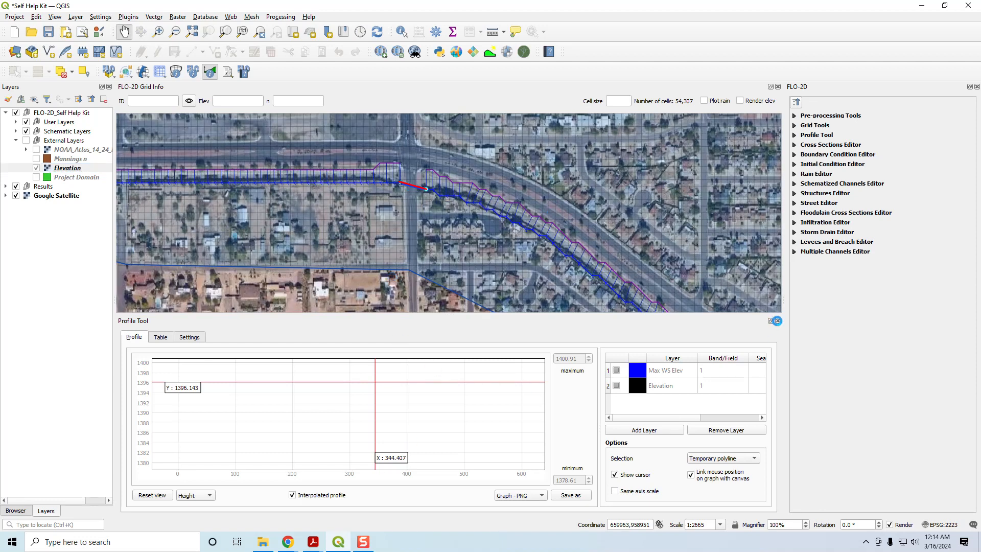
pyautogui.click(777, 321)
# - Display the FLO-2D Table Editor and FLO-2D Plot panels below the map
pyautogui.click(54, 17)
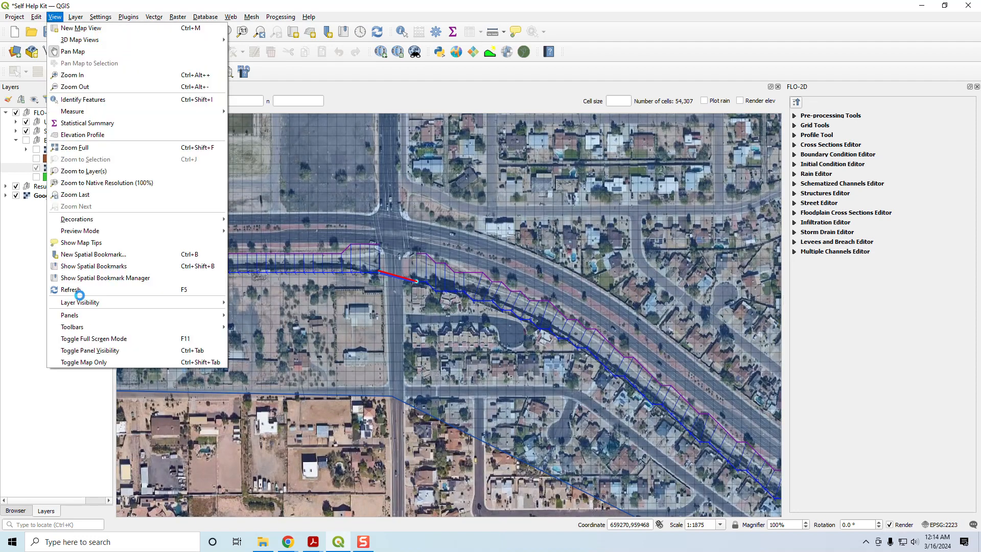
pyautogui.moveTo(96, 317)
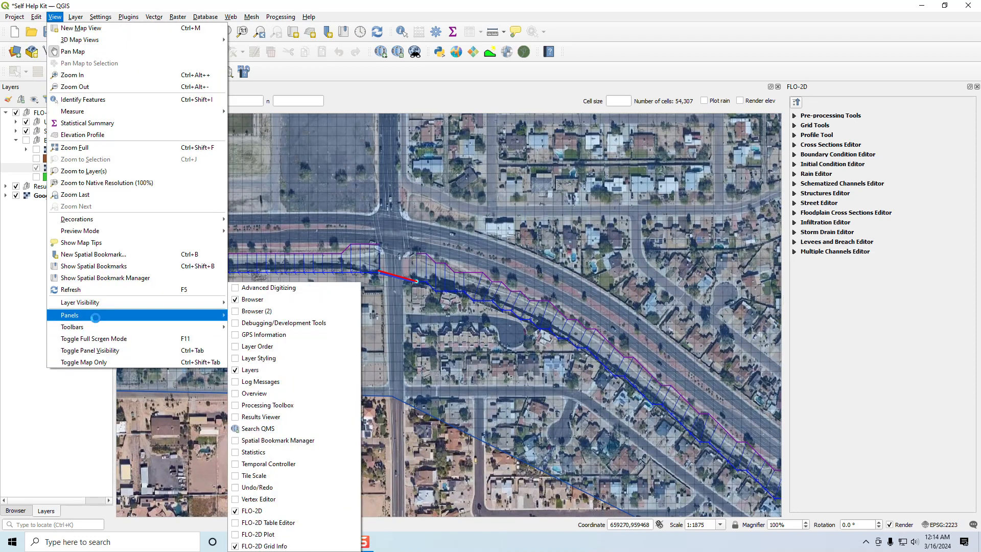
pyautogui.click(268, 523)
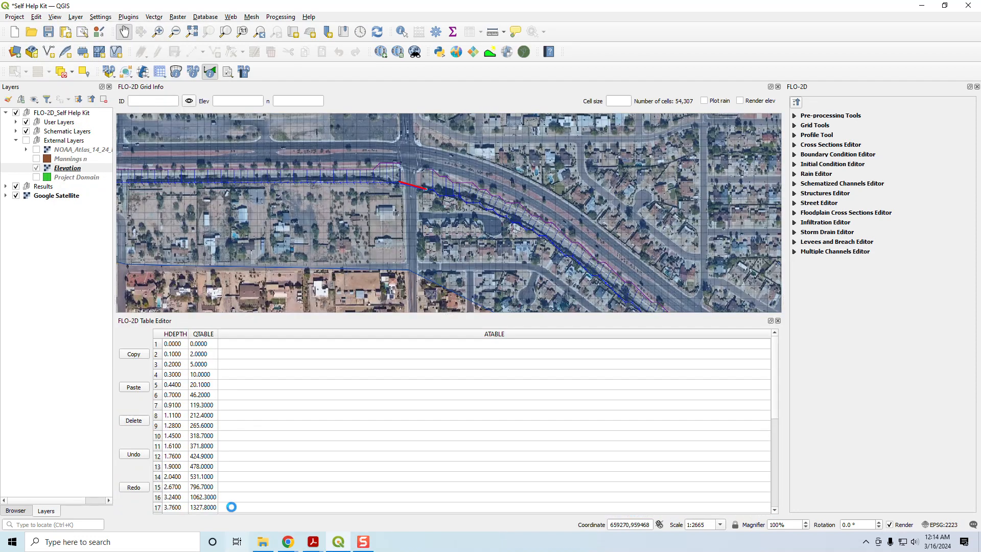
pyautogui.click(53, 16)
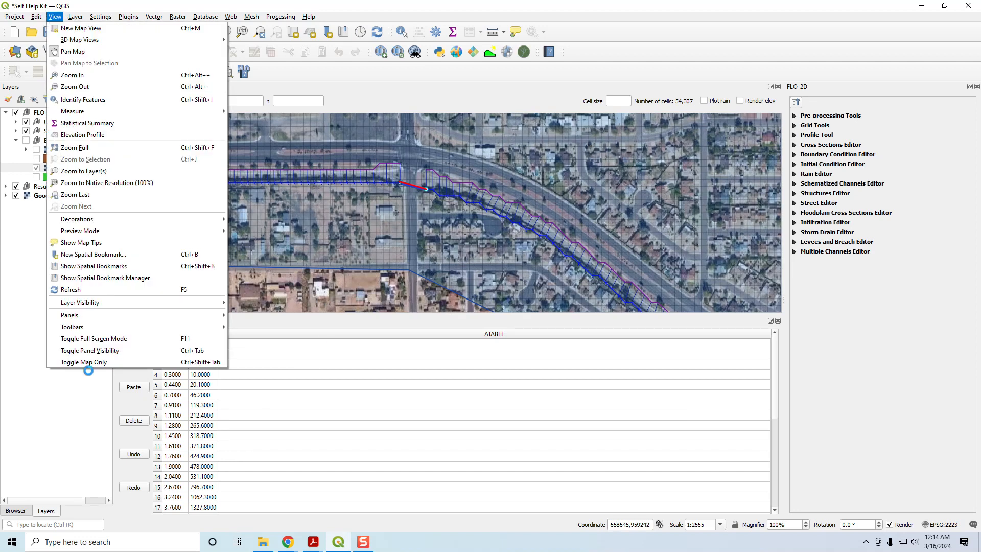
pyautogui.moveTo(90, 314)
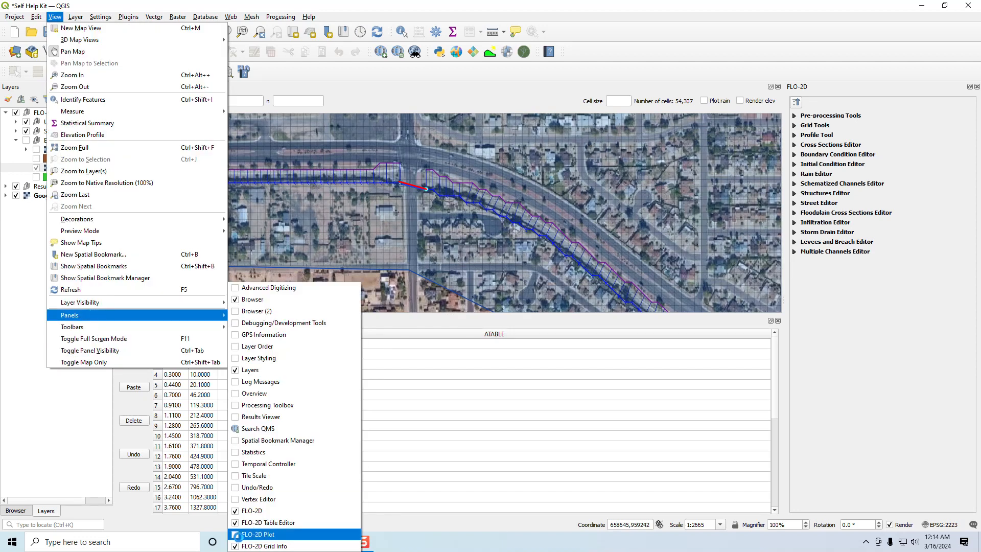
pyautogui.click(238, 534)
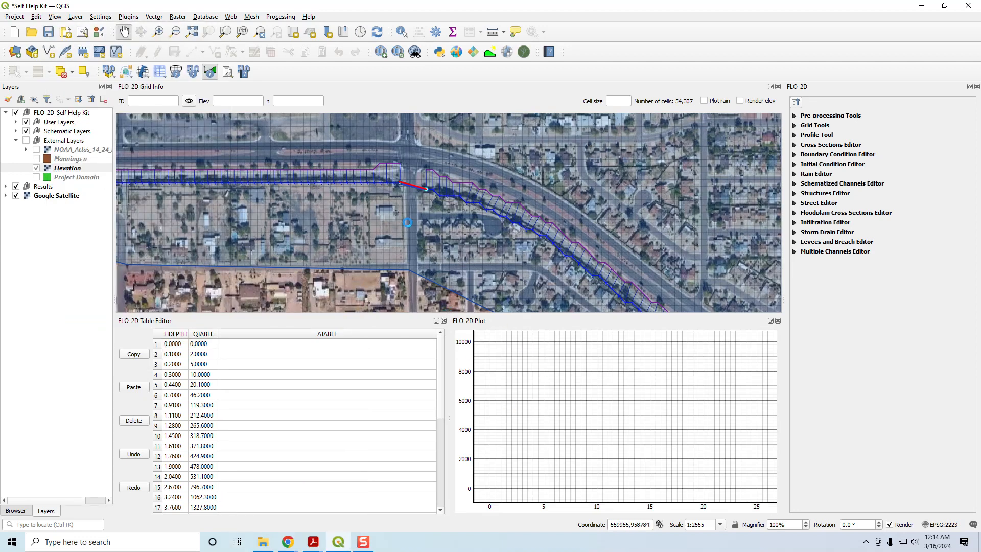
# - Try to plot the results of hydraulic structure 2 at the western culvert
pyautogui.moveTo(367, 162); pyautogui.dragTo(408, 188)
pyautogui.moveTo(452, 217); pyautogui.dragTo(449, 216)
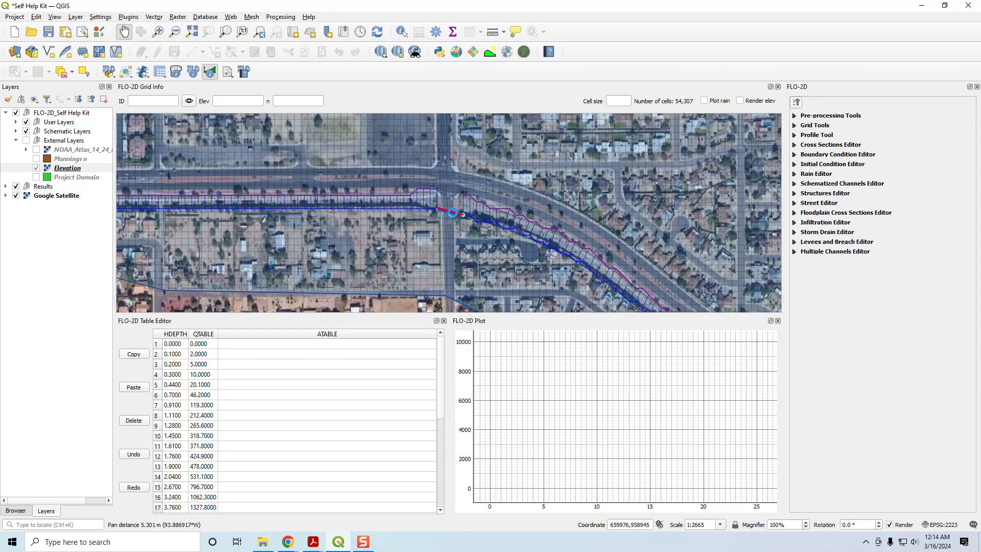
pyautogui.click(210, 71)
pyautogui.click(450, 213)
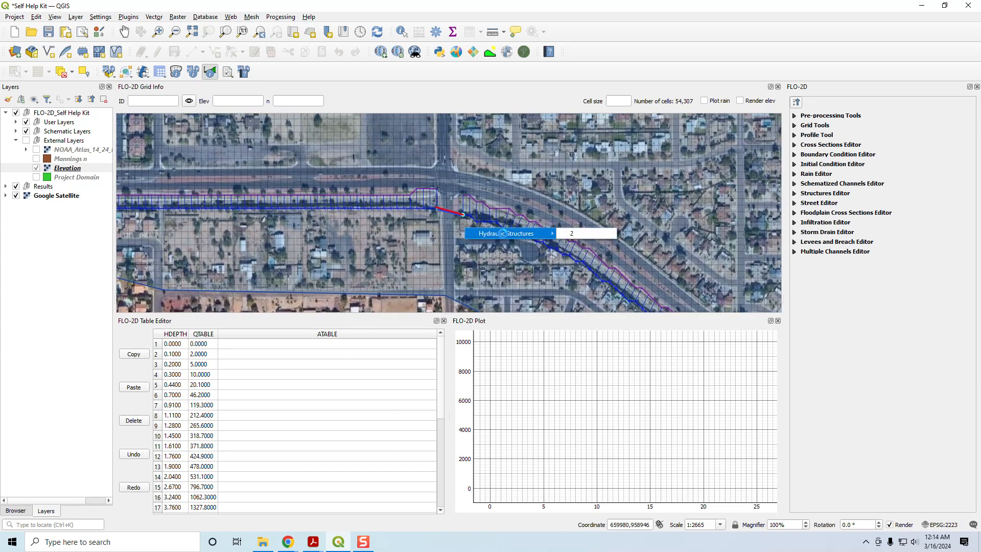
pyautogui.click(583, 243)
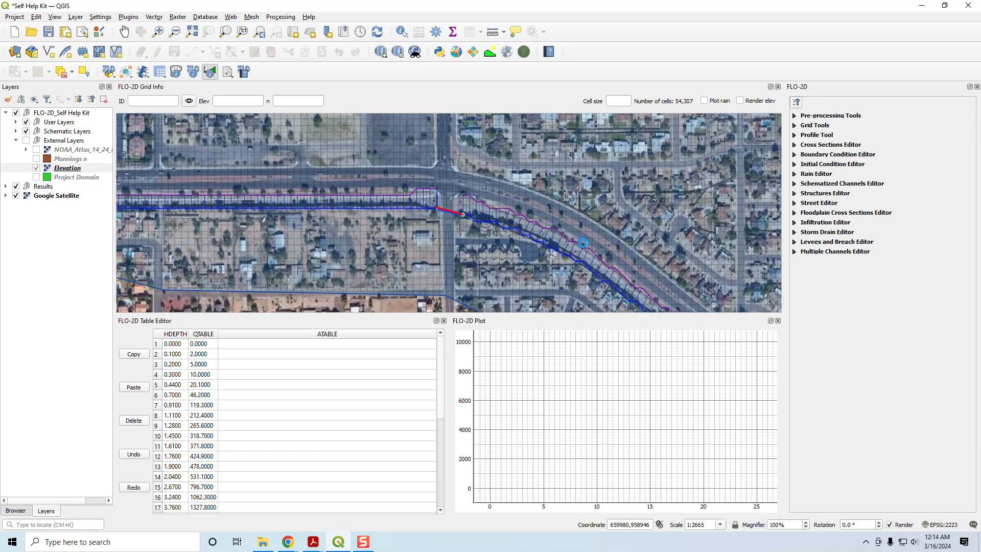
# - Plot the discharge hydrograph of hydraulic structure 1 at the channel's eastern culvert
pyautogui.moveTo(545, 253); pyautogui.dragTo(318, 157)
pyautogui.moveTo(562, 297); pyautogui.dragTo(293, 131)
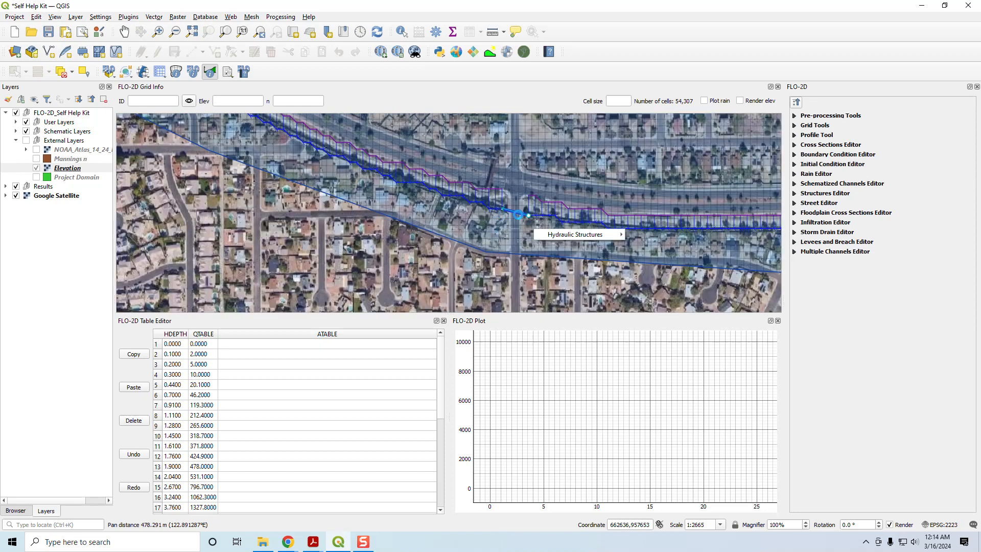
pyautogui.click(647, 235)
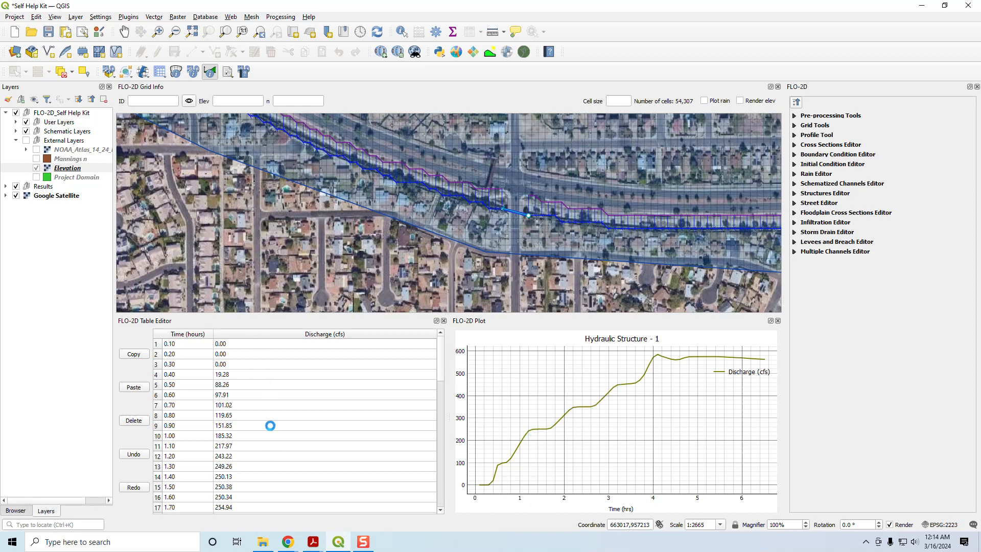
# - Plot the discharge hydrograph of hydraulic structure 2 back at the channel's western culvert
pyautogui.moveTo(403, 221); pyautogui.dragTo(665, 311)
pyautogui.moveTo(225, 161); pyautogui.dragTo(419, 299)
pyautogui.click(388, 160)
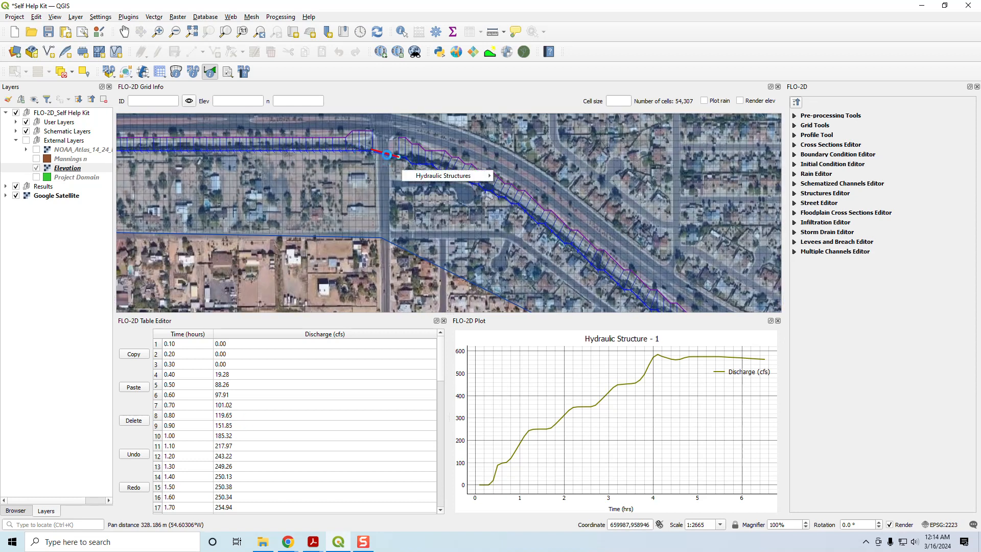
pyautogui.click(444, 177)
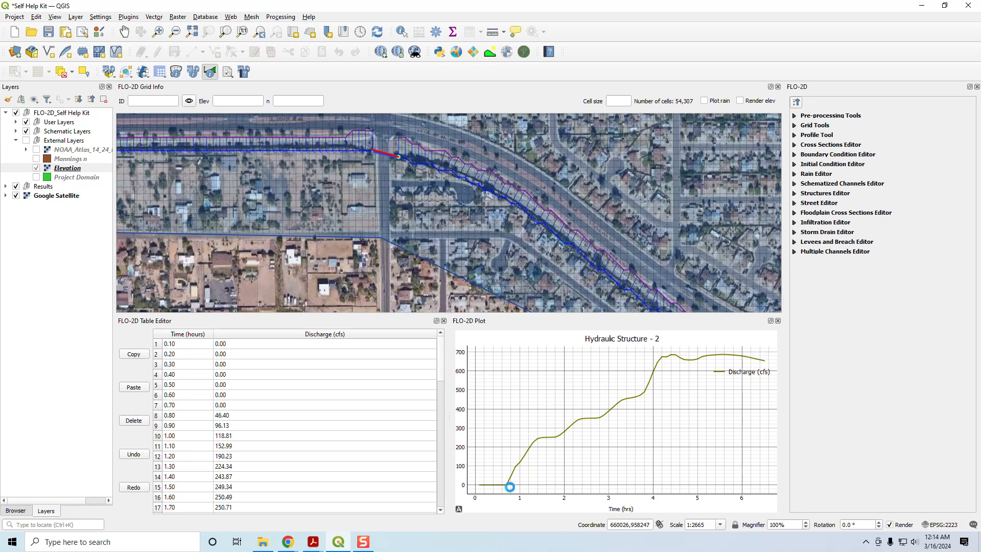
# - Plot the time series results of channel cross section 32596 beside the eastern culvert
pyautogui.moveTo(415, 230); pyautogui.dragTo(479, 237)
pyautogui.moveTo(503, 276); pyautogui.dragTo(142, 171)
pyautogui.moveTo(415, 241); pyautogui.dragTo(320, 179)
pyautogui.click(521, 265)
pyautogui.click(630, 270)
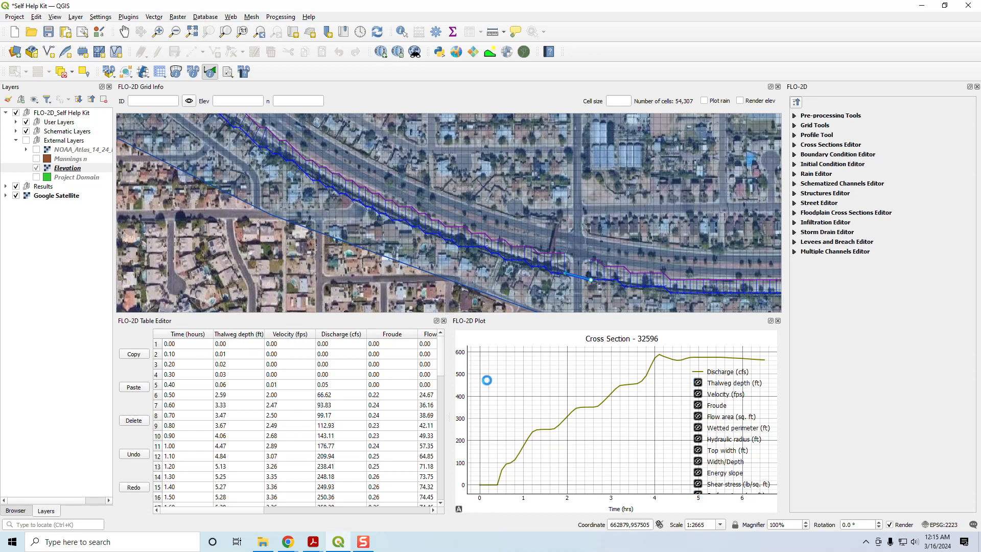
# - View the cross section's thalweg depth, velocity and Froude curves one at a time in place of discharge
pyautogui.rightClick(661, 387)
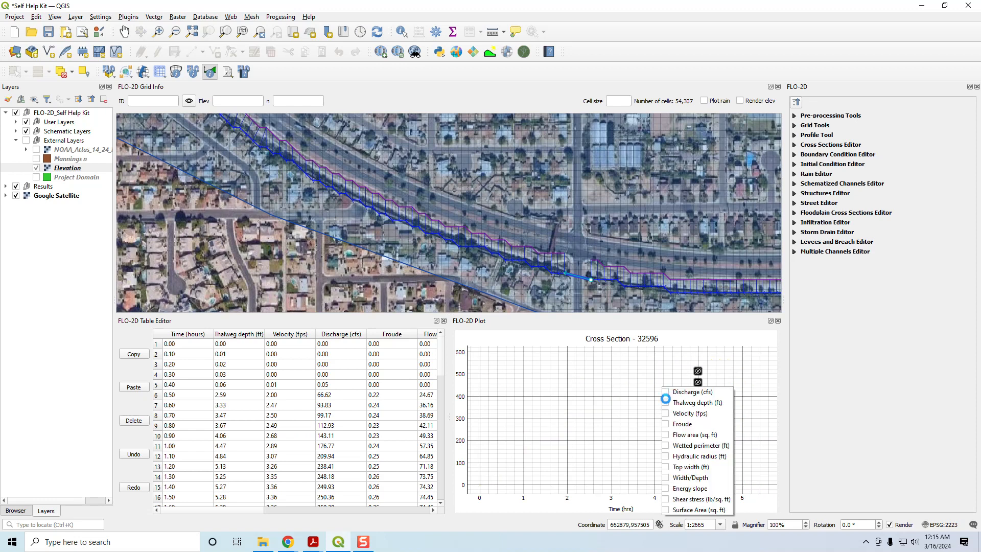
pyautogui.click(666, 402)
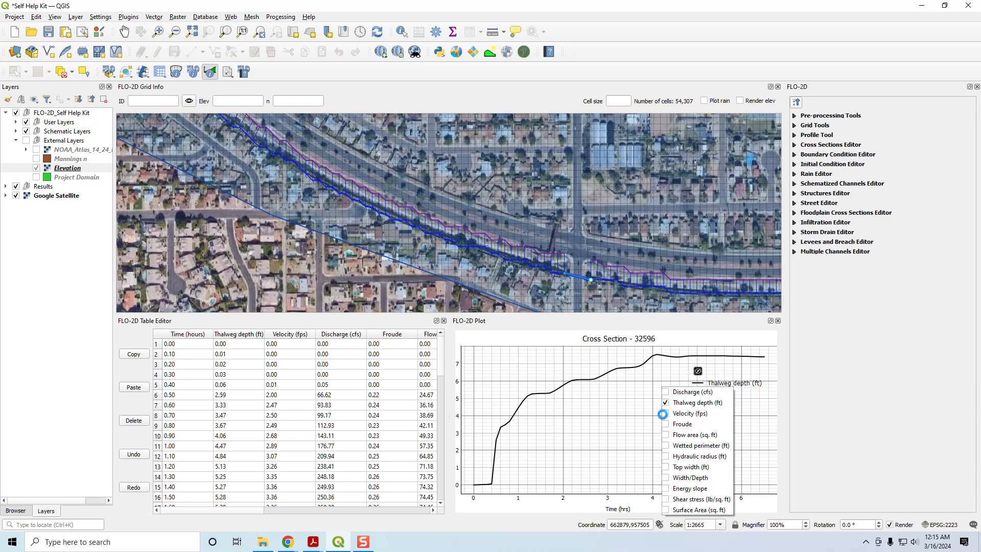
pyautogui.click(664, 402)
pyautogui.click(665, 414)
pyautogui.click(664, 413)
pyautogui.click(665, 425)
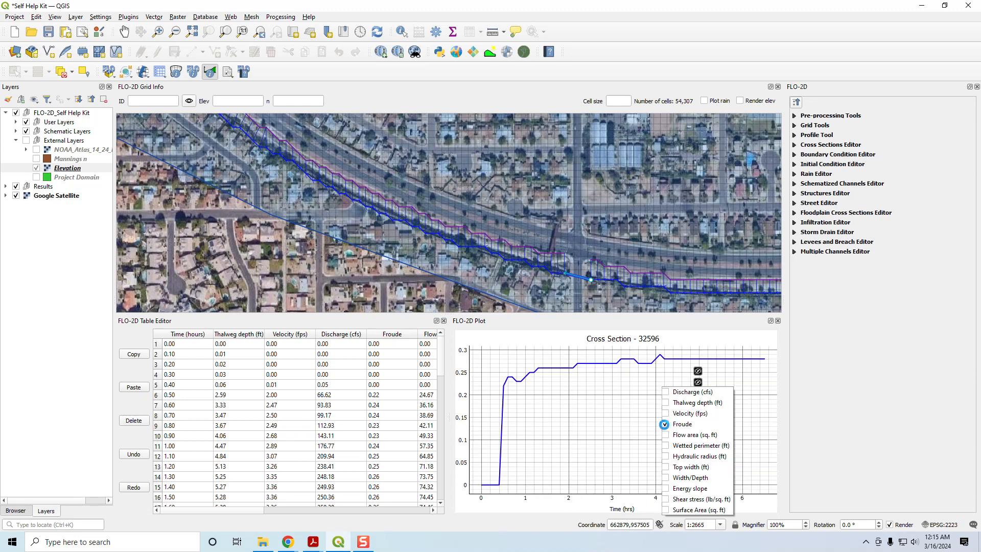
pyautogui.click(665, 424)
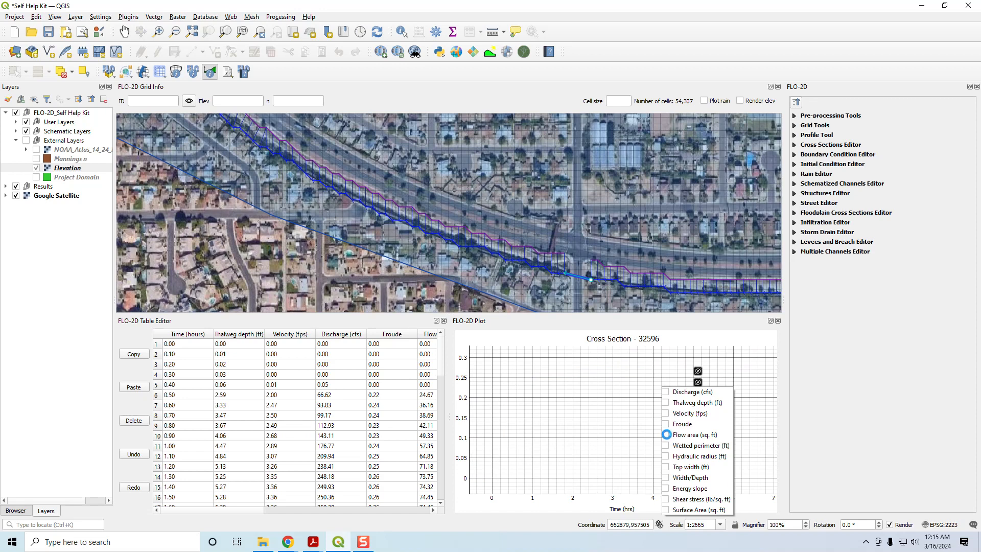
# - View the cross section's flow area, wetted perimeter, hydraulic radius and top width curves one at a time
pyautogui.click(665, 435)
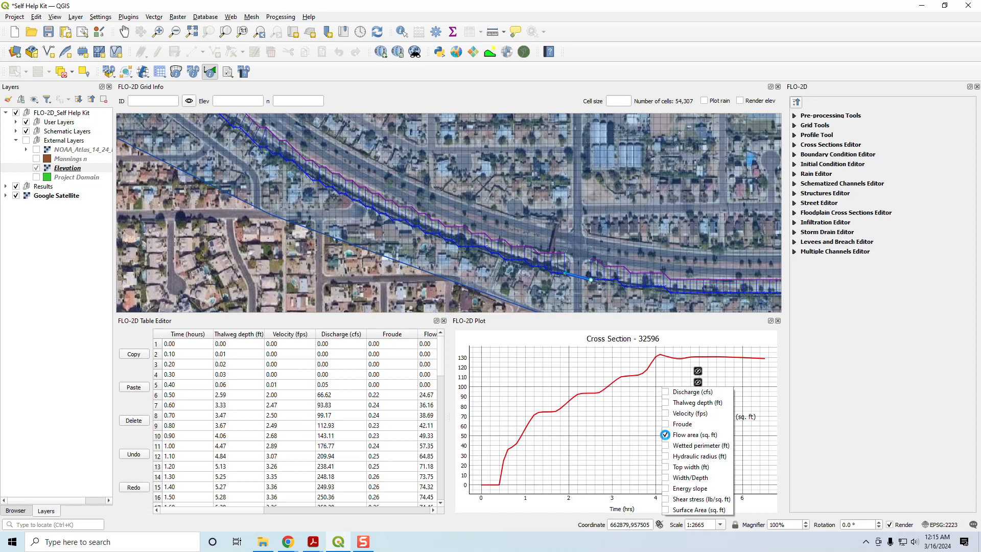
pyautogui.click(666, 436)
pyautogui.click(665, 444)
pyautogui.click(665, 445)
pyautogui.click(665, 456)
pyautogui.click(665, 457)
pyautogui.click(667, 467)
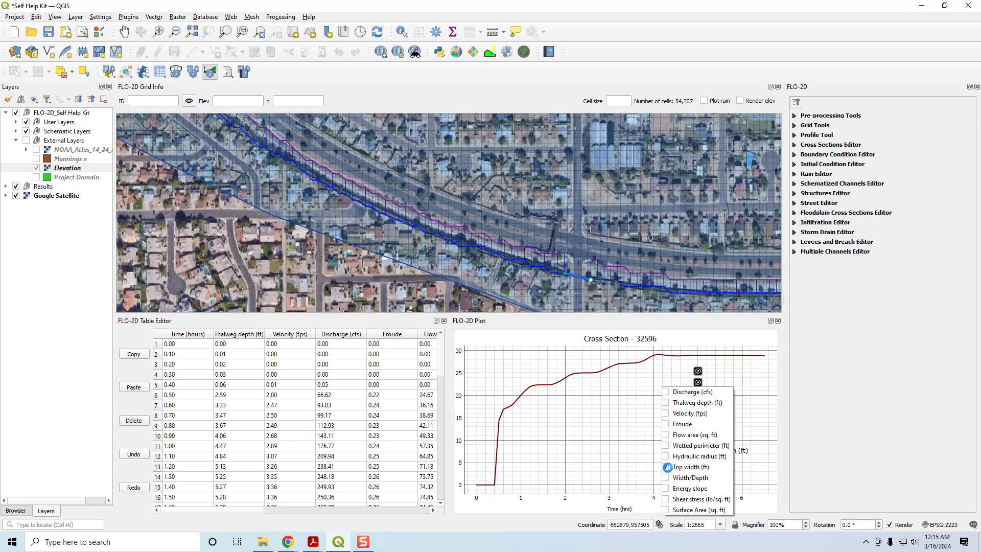
pyautogui.click(667, 468)
# - View the cross section's width/depth, energy slope, shear stress and surface area curves one at a time
pyautogui.click(667, 477)
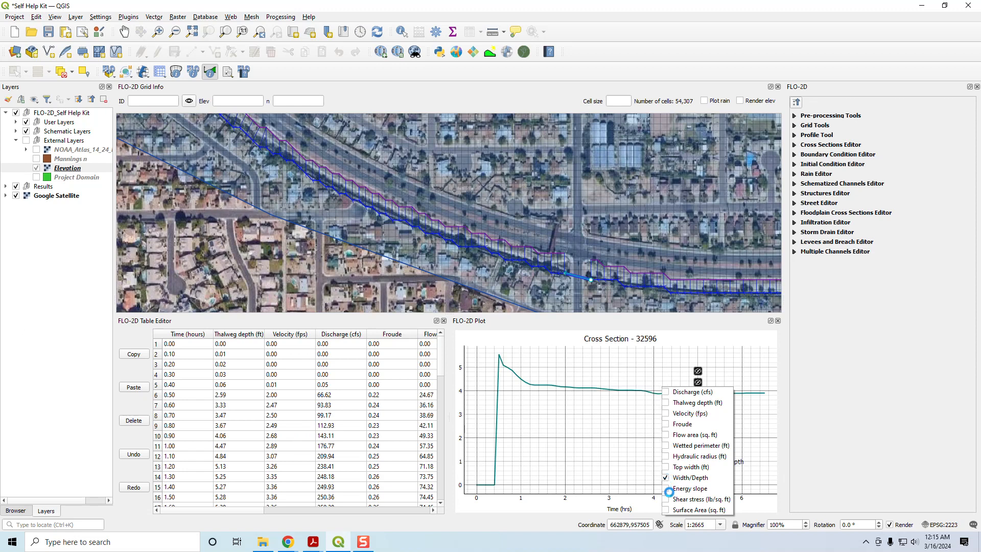
pyautogui.click(667, 478)
pyautogui.click(665, 489)
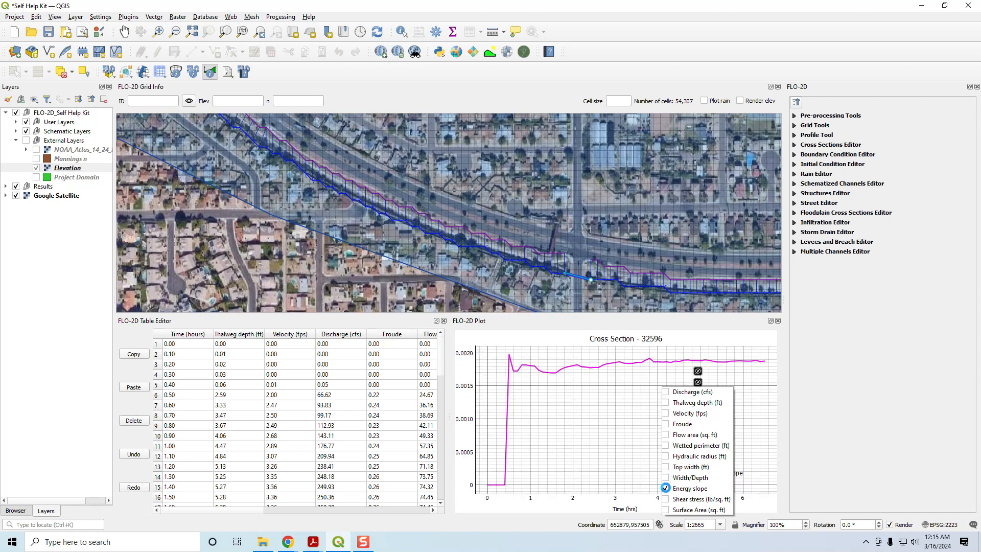
pyautogui.click(666, 489)
pyautogui.click(667, 500)
pyautogui.click(667, 499)
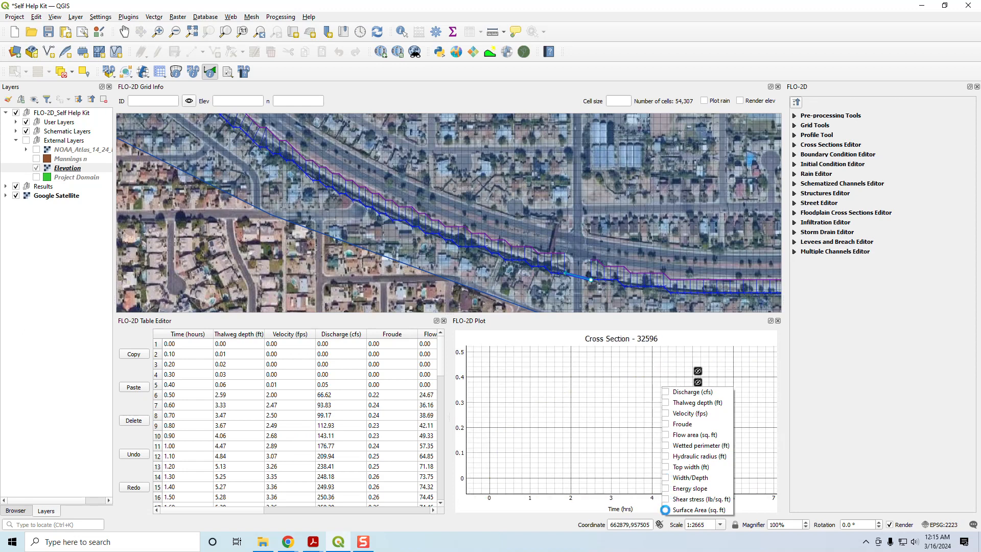
pyautogui.click(666, 510)
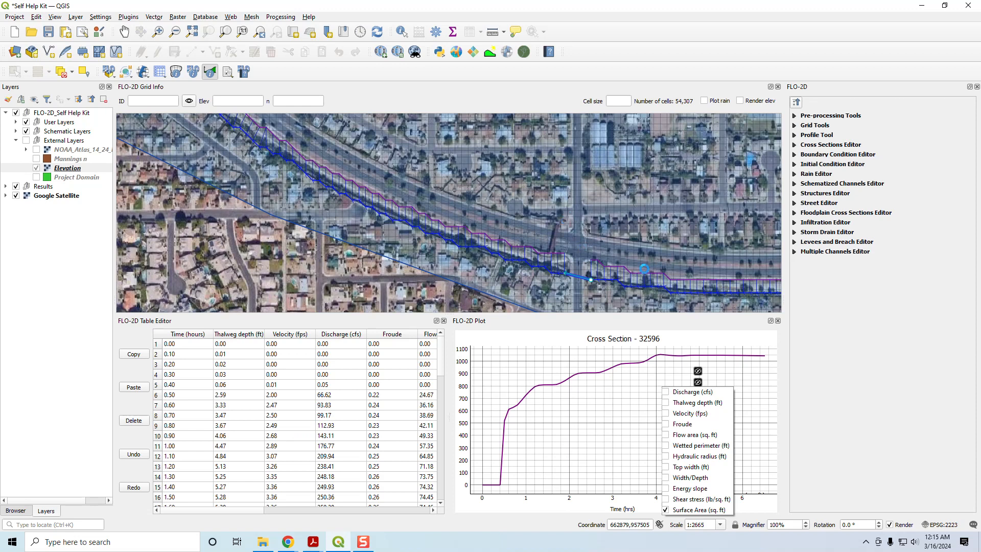
# - Bring the whole channel into view, plot only the cross section's discharge, and review its results table through the last time rows
pyautogui.rightClick(588, 281)
pyautogui.click(663, 254)
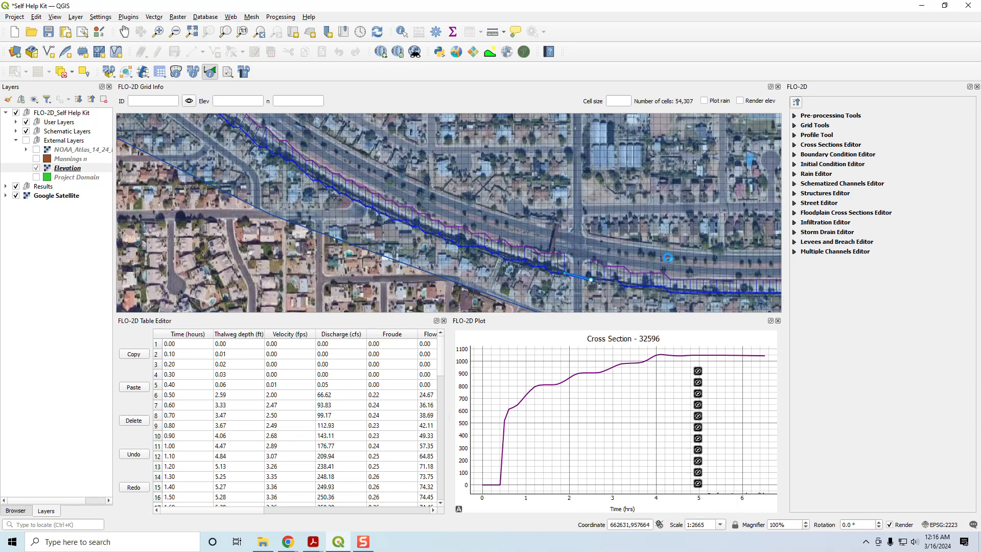
pyautogui.scroll(-4, 624, 230)
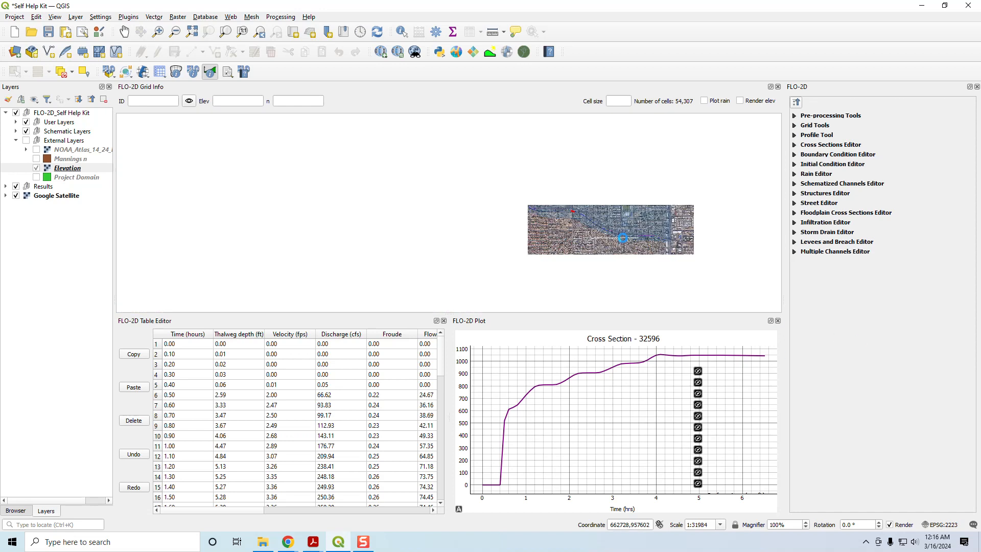
pyautogui.moveTo(645, 215); pyautogui.dragTo(502, 247)
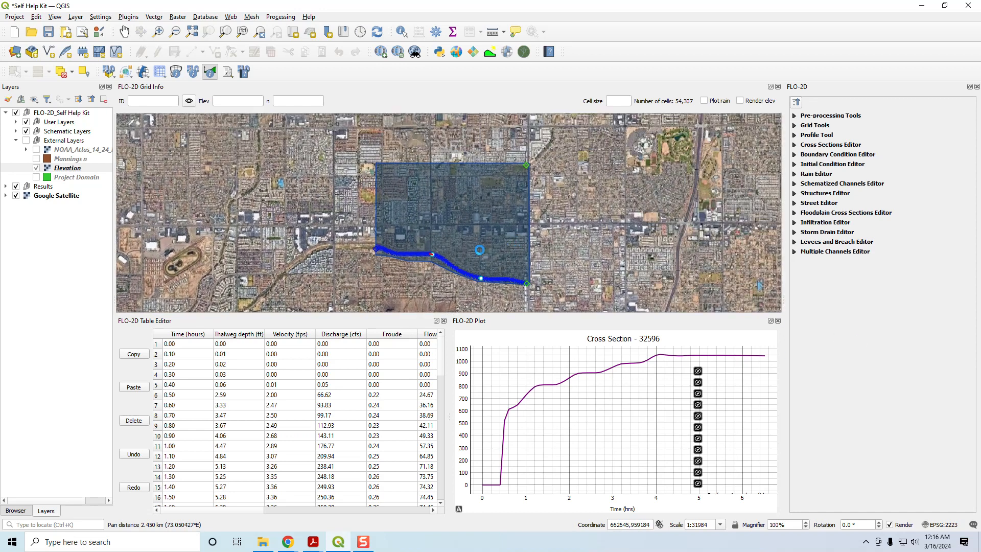
pyautogui.scroll(1, 474, 248)
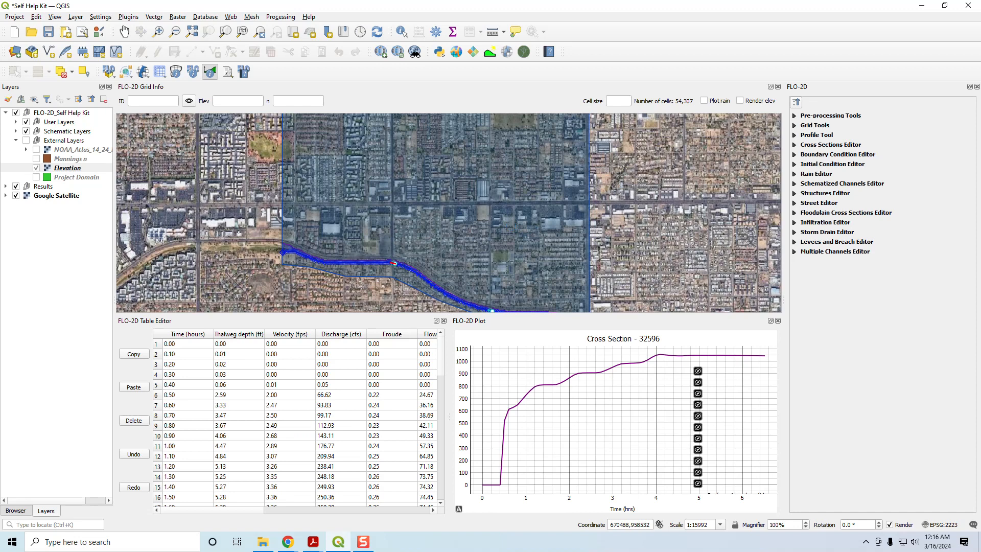
pyautogui.moveTo(391, 229); pyautogui.dragTo(419, 191)
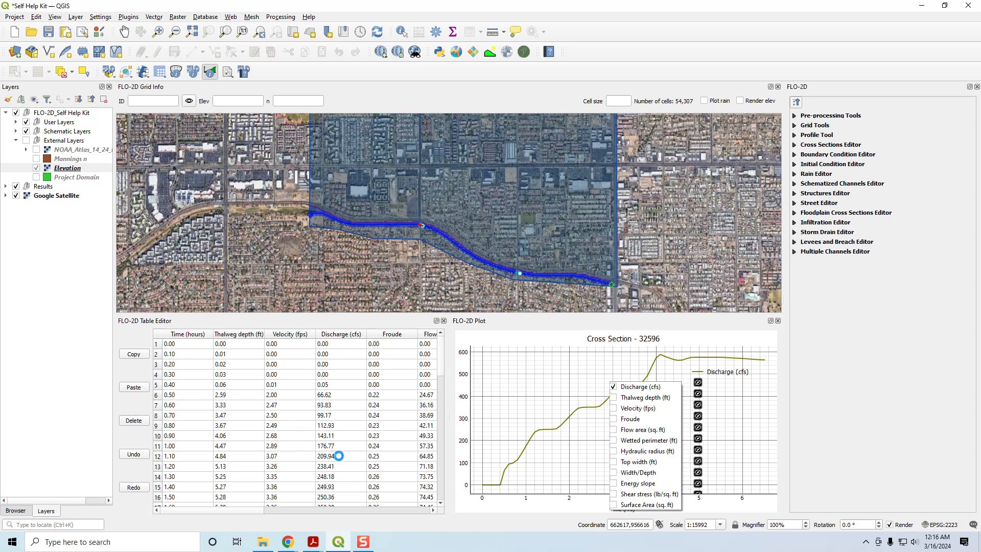
pyautogui.moveTo(441, 368); pyautogui.dragTo(446, 494)
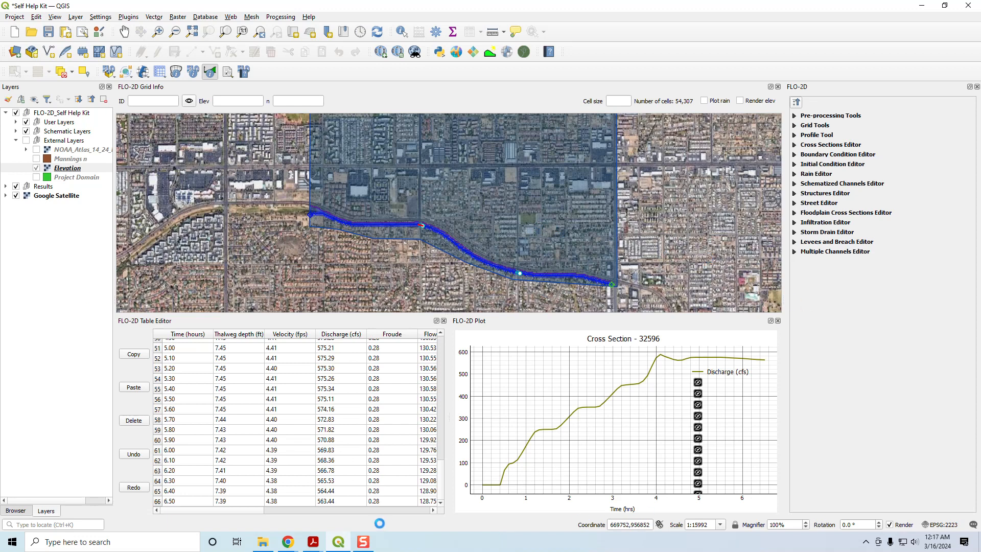
# - Switch to the Sample elevation, align cross sections course lesson in Chrome and look through its lesson list
pyautogui.moveTo(288, 545)
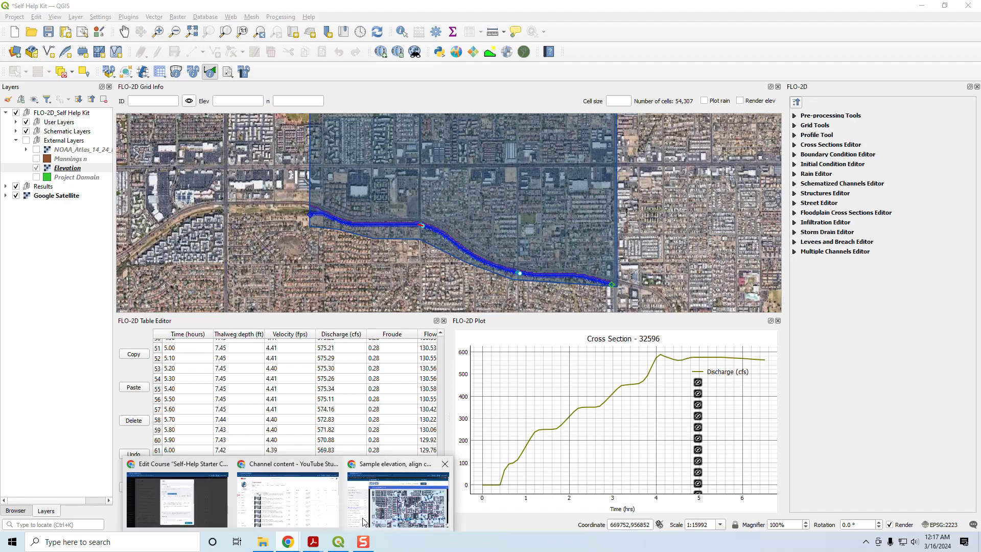
pyautogui.click(398, 493)
pyautogui.scroll(-6, 92, 357)
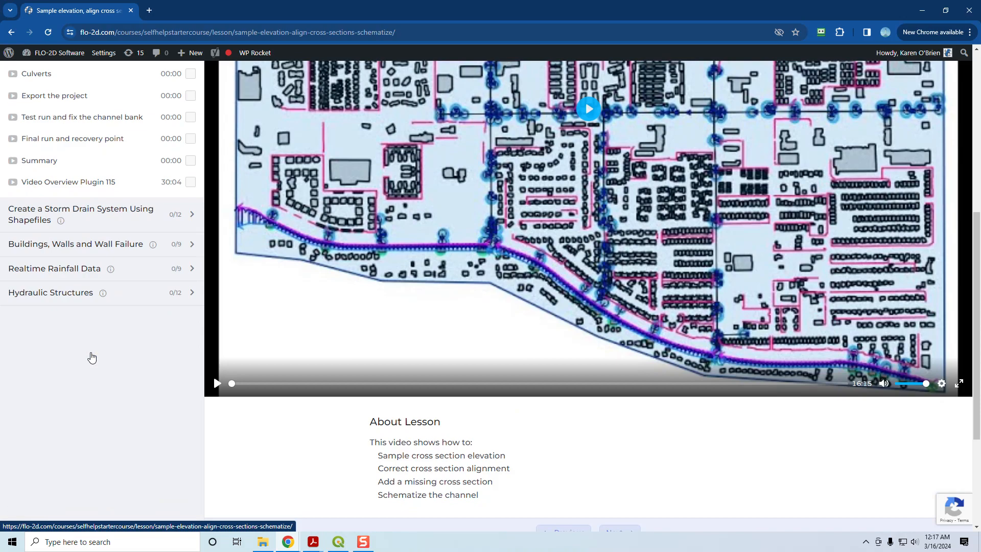